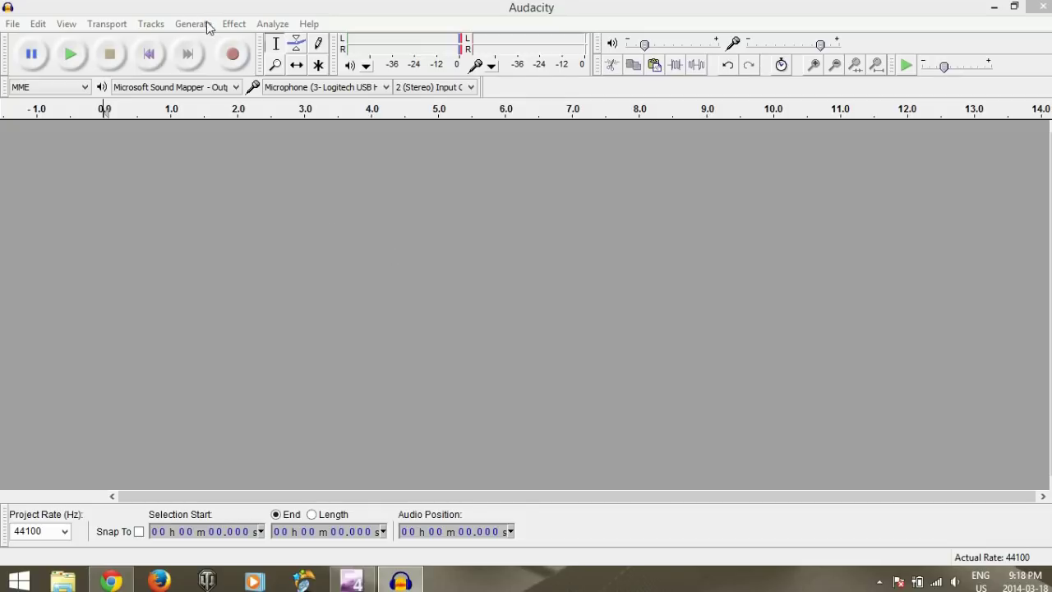
Step: Record about 28 seconds of spoken voice into the stereo track
{"action": "left_click", "coordinate": [234, 55]}
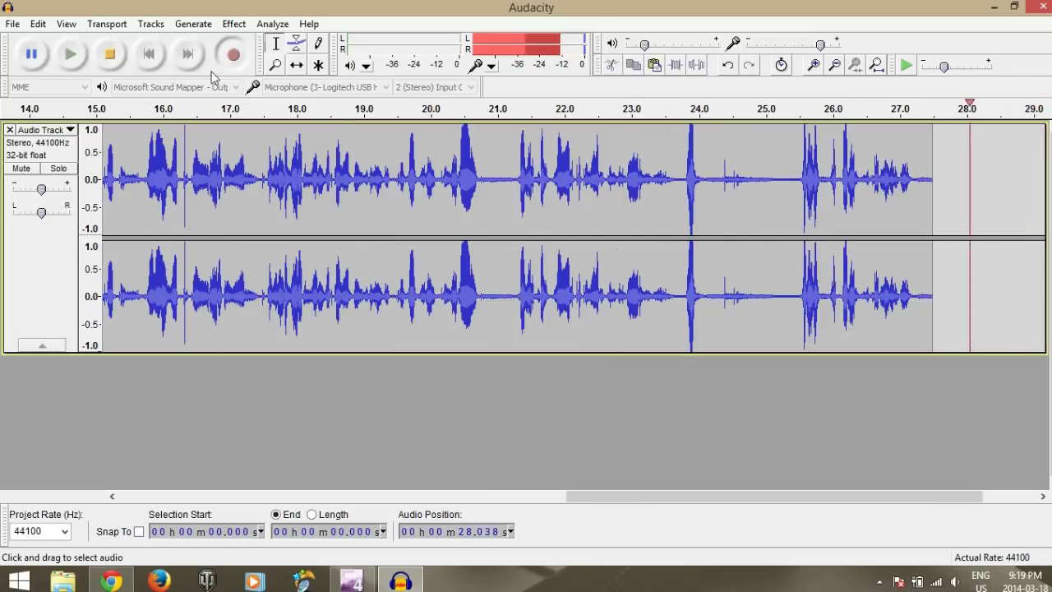
Step: Stop recording and capture a Noise Removal profile from the silent stretch near 1–2 s
{"action": "left_click", "coordinate": [110, 54]}
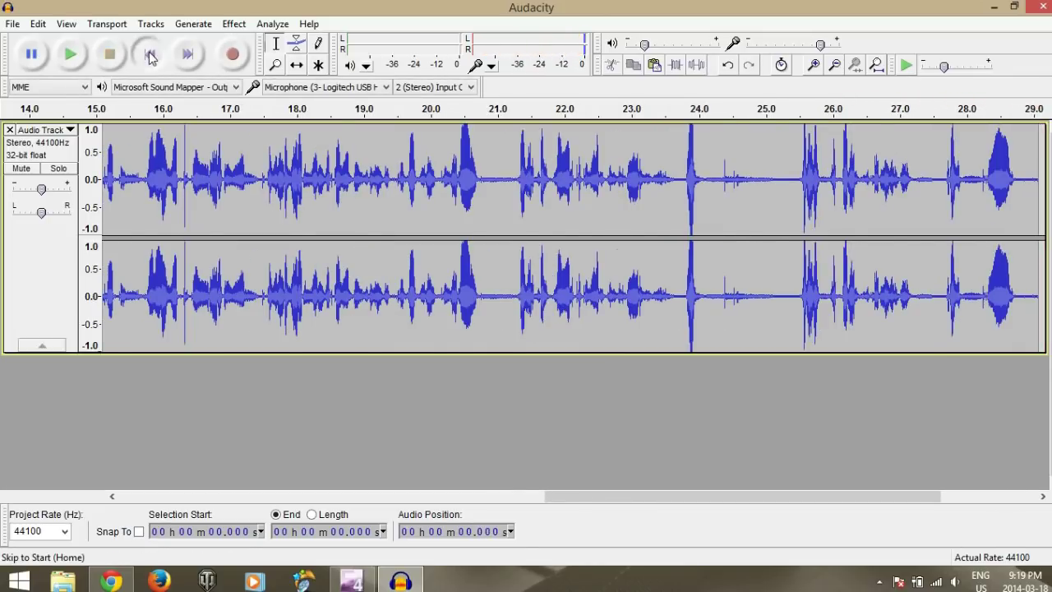
{"action": "left_click", "coordinate": [149, 54]}
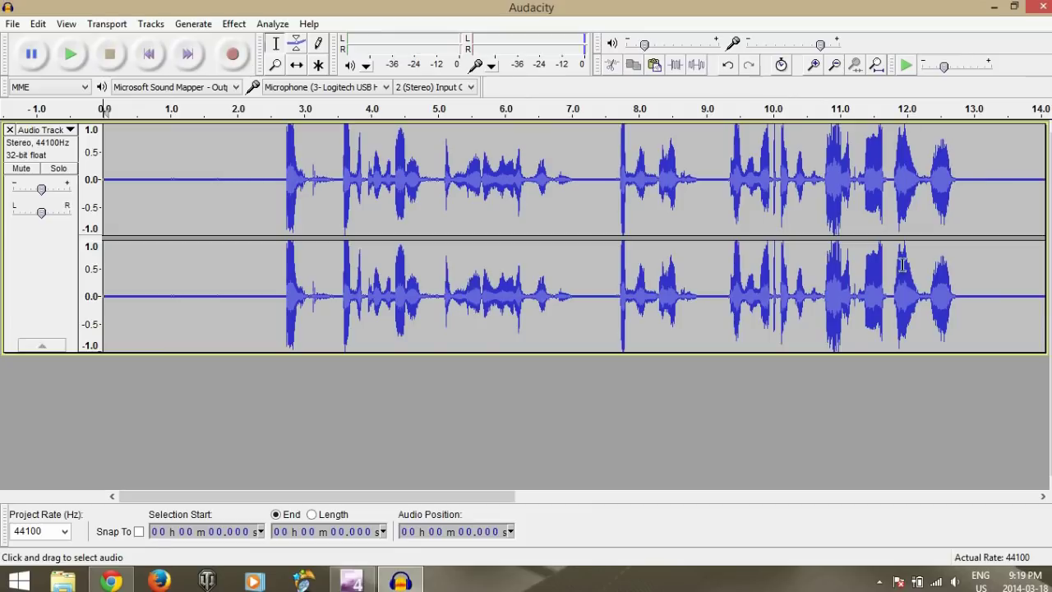
{"action": "left_click_drag", "start_coordinate": [223, 156], "coordinate": [174, 165]}
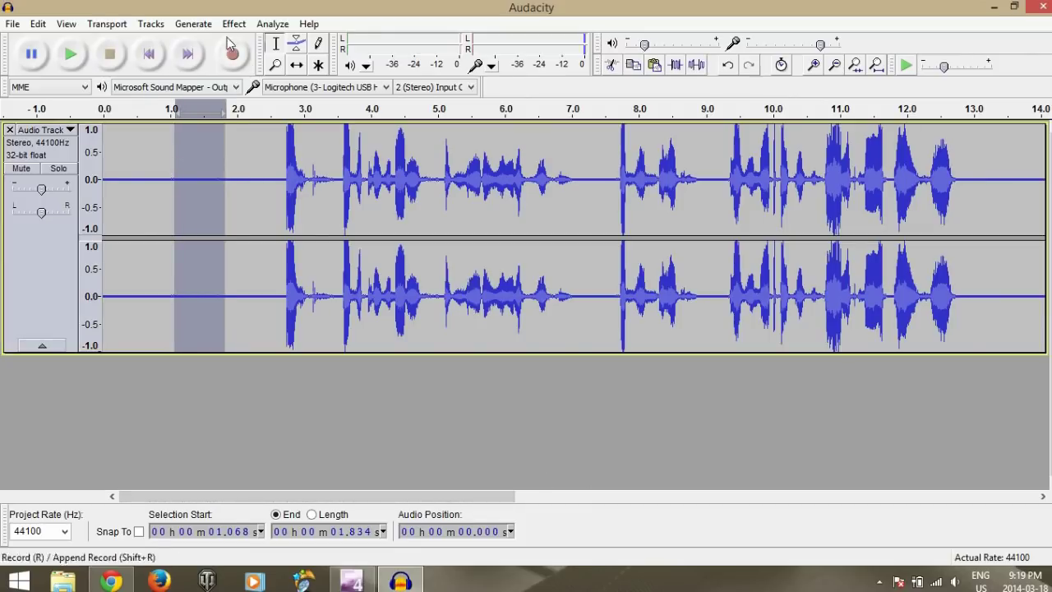
{"action": "left_click", "coordinate": [235, 24]}
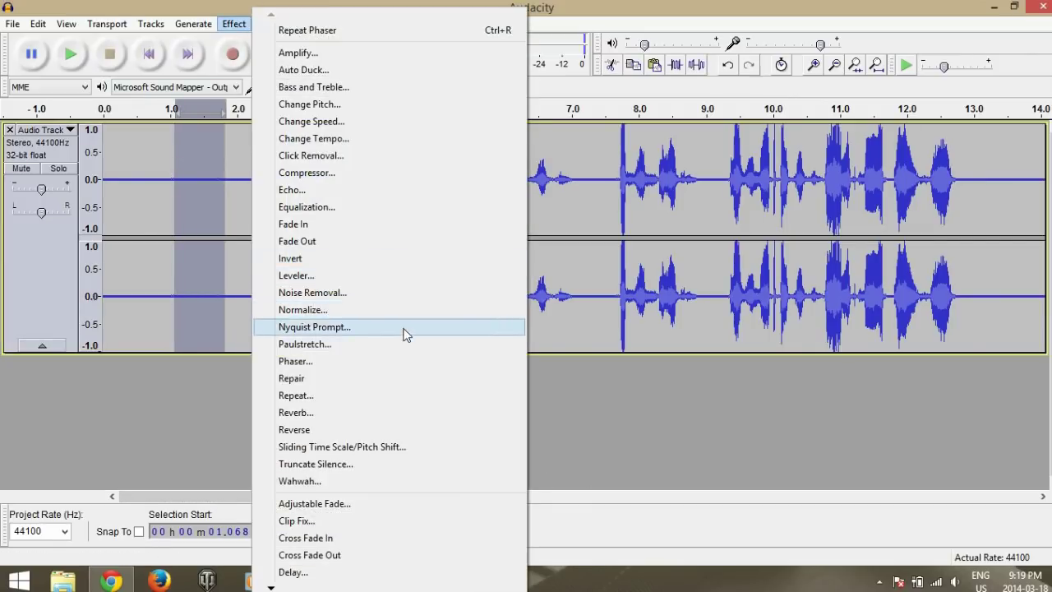
{"action": "left_click", "coordinate": [341, 294]}
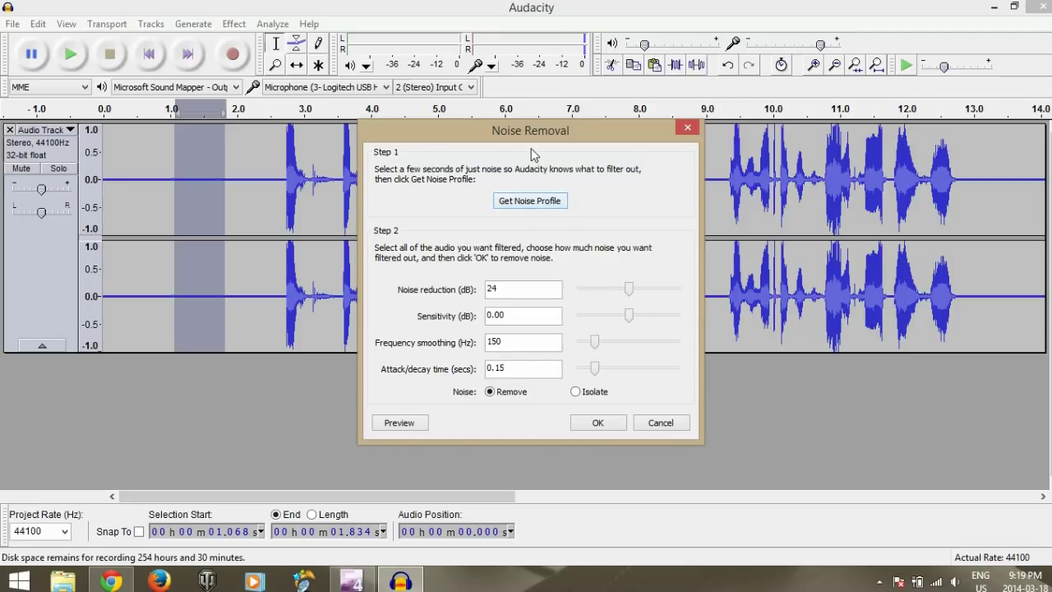
{"action": "left_click_drag", "start_coordinate": [531, 149], "coordinate": [549, 125]}
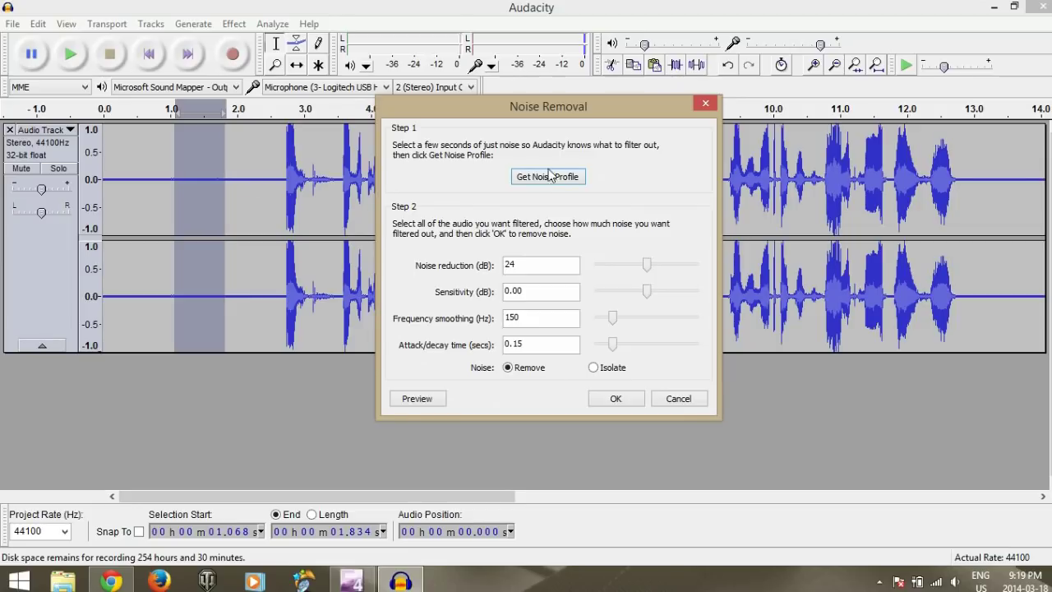
{"action": "left_click", "coordinate": [546, 177]}
Step: Apply Noise Removal at 24 dB to the entire 29-second recording
{"action": "left_click", "coordinate": [233, 24]}
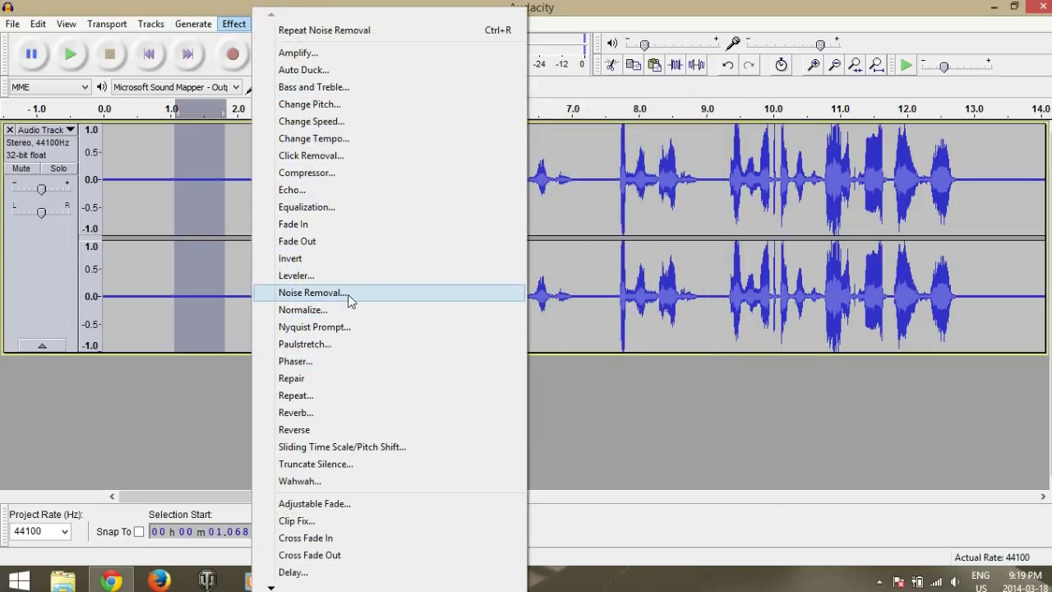
{"action": "left_click", "coordinate": [348, 294]}
{"action": "left_click", "coordinate": [598, 423]}
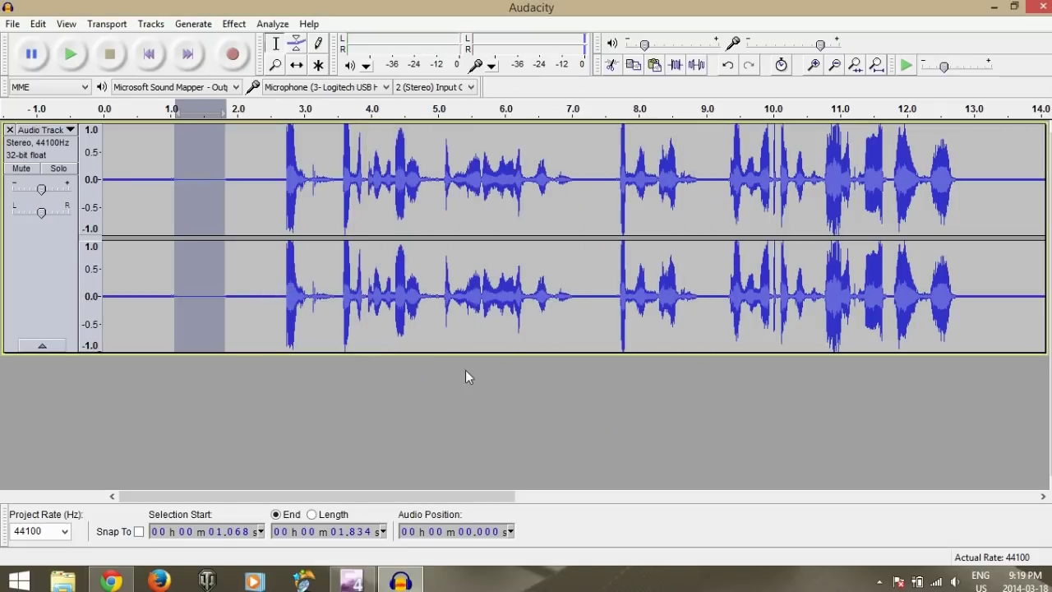
{"action": "key", "text": "ctrl+a"}
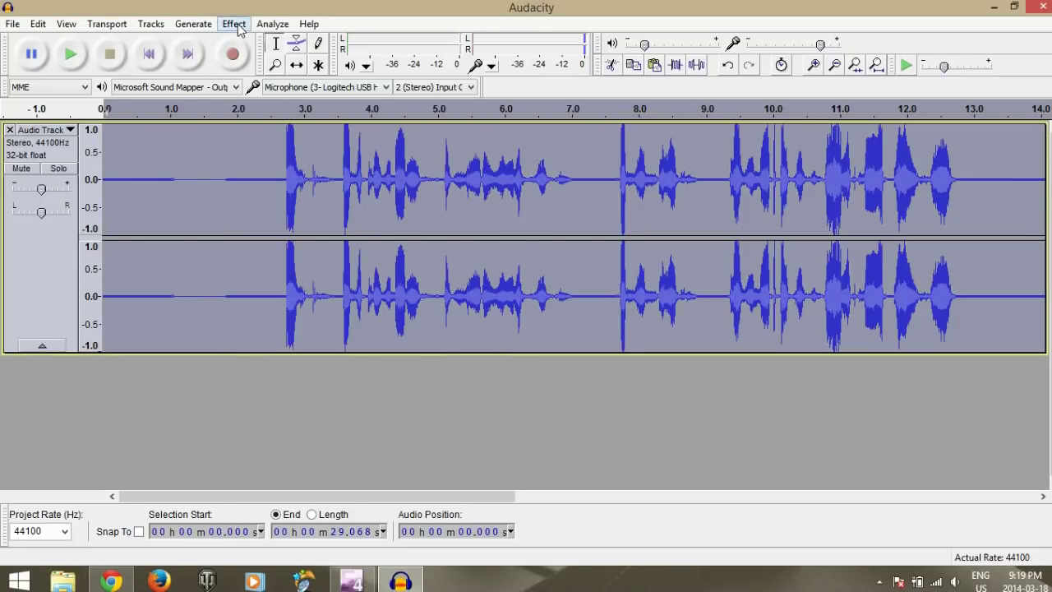
{"action": "left_click", "coordinate": [234, 24]}
{"action": "left_click", "coordinate": [356, 299]}
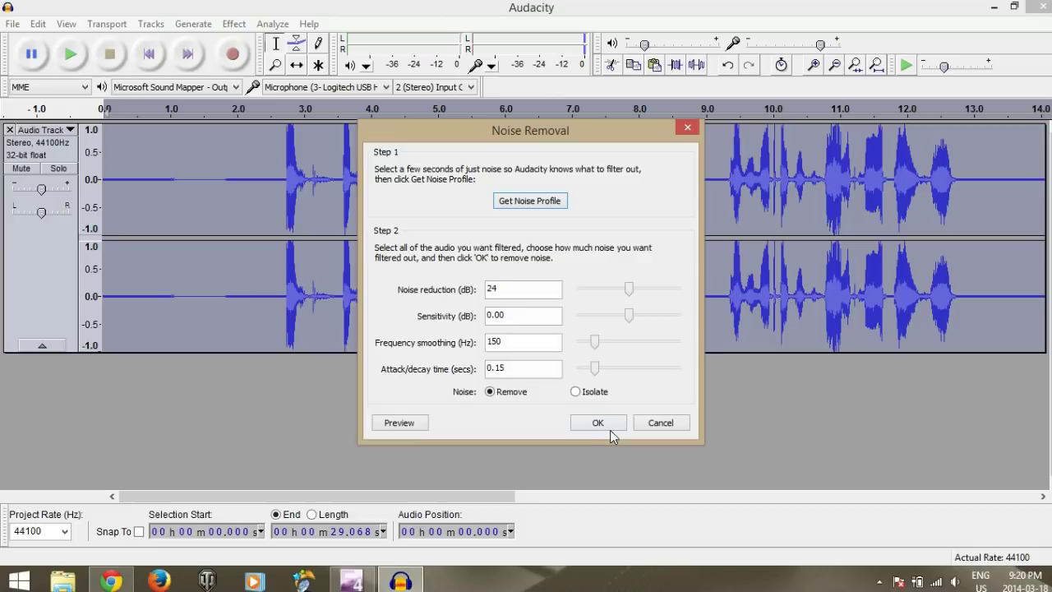
{"action": "left_click", "coordinate": [606, 428]}
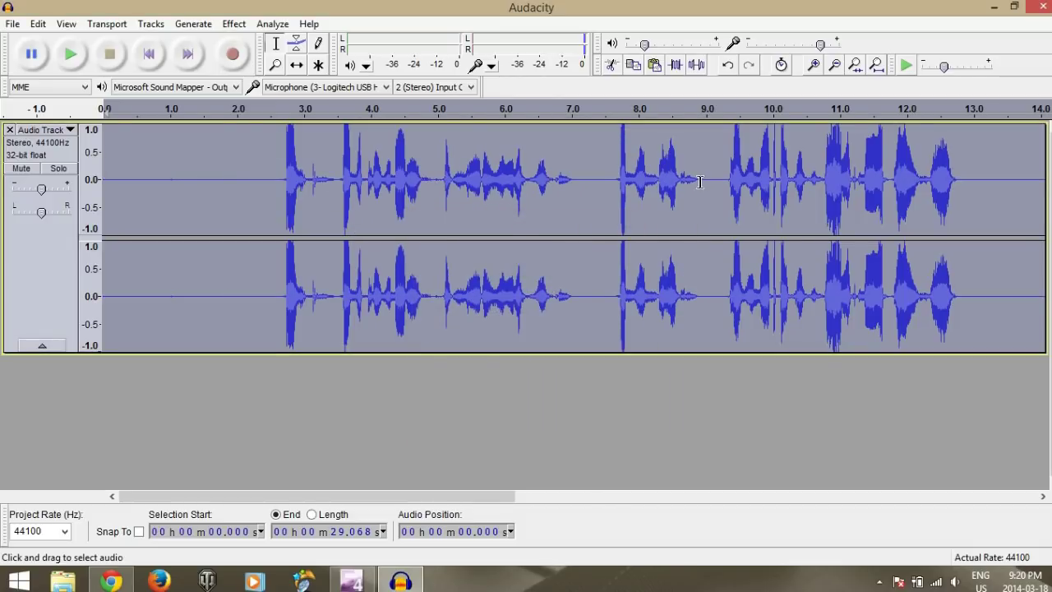
Step: Select the audio from about 13.9 s to the end of the clip
{"action": "left_click_drag", "start_coordinate": [463, 497], "coordinate": [271, 457]}
{"action": "left_click", "coordinate": [330, 329]}
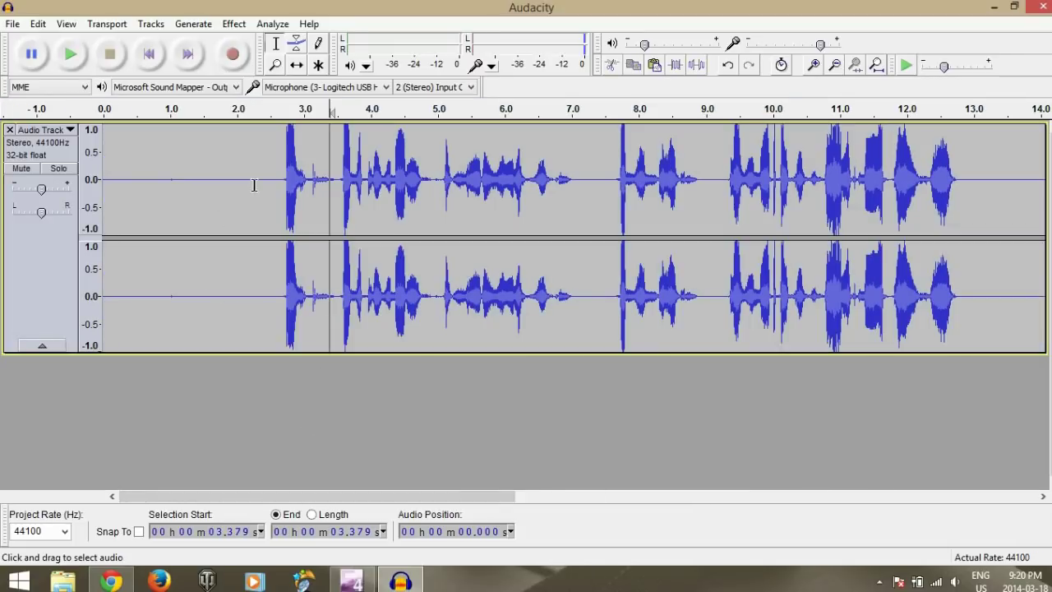
{"action": "left_click_drag", "start_coordinate": [254, 185], "coordinate": [801, 280]}
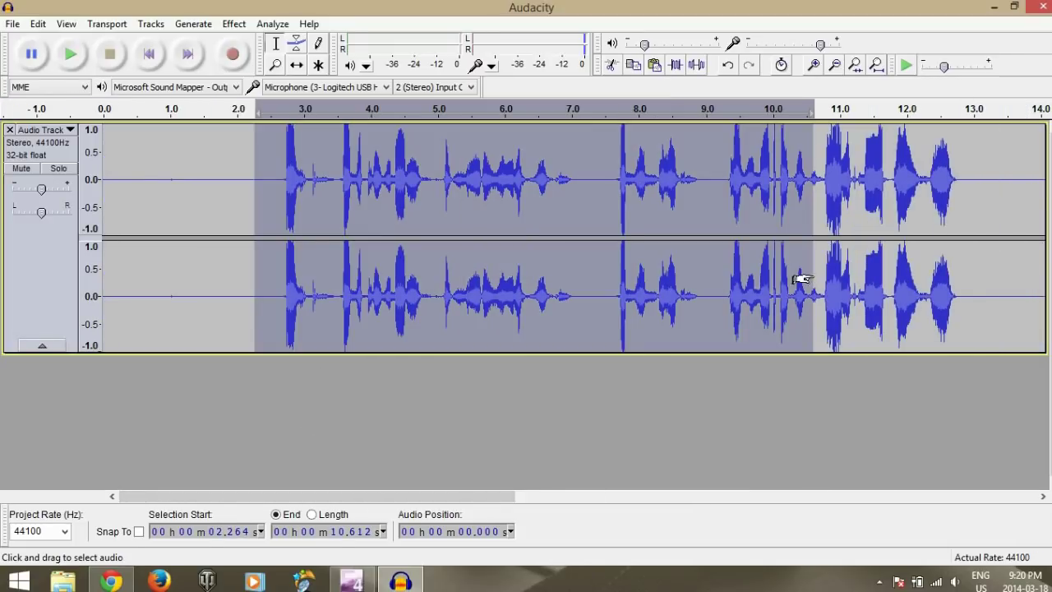
{"action": "left_click", "coordinate": [864, 275]}
{"action": "left_click_drag", "start_coordinate": [411, 498], "coordinate": [625, 481]}
{"action": "left_click_drag", "start_coordinate": [353, 176], "coordinate": [965, 256]}
Step: Apply an Equalization curve peaking at 10 dB near 1000 Hz with a -10 dB low floor
{"action": "left_click", "coordinate": [234, 24]}
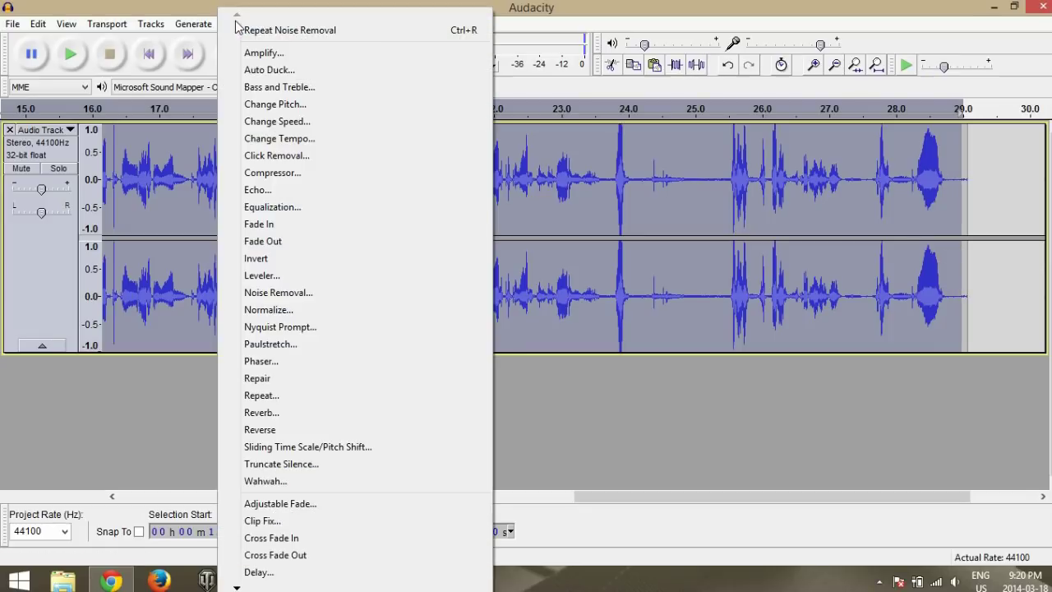
{"action": "left_click", "coordinate": [310, 209]}
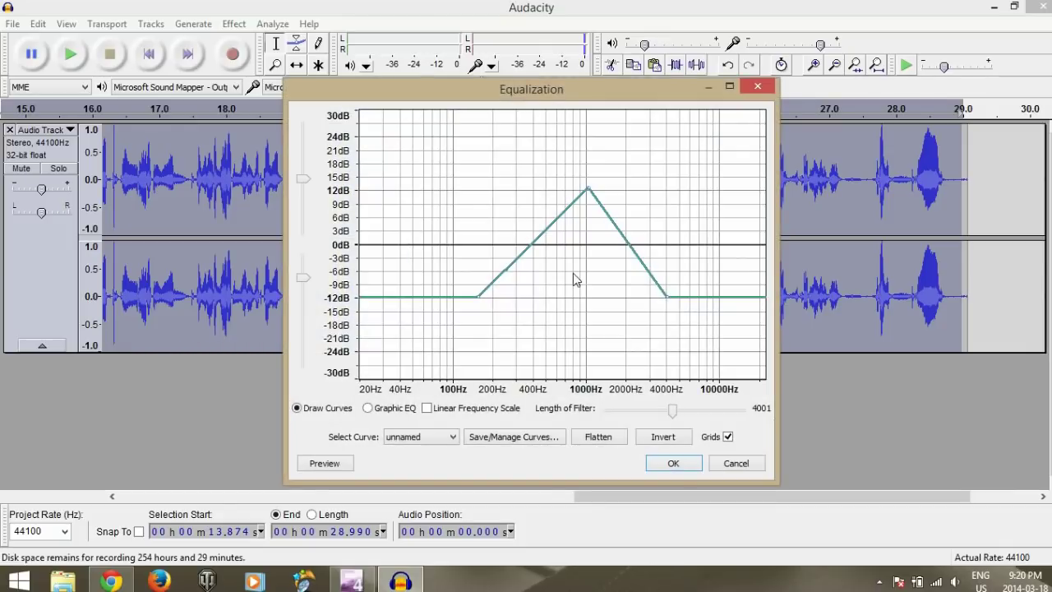
{"action": "mouse_move", "coordinate": [477, 299]}
{"action": "left_mouse_down"}
{"action": "mouse_move", "coordinate": [481, 271]}
{"action": "mouse_move", "coordinate": [482, 304]}
{"action": "left_mouse_up"}
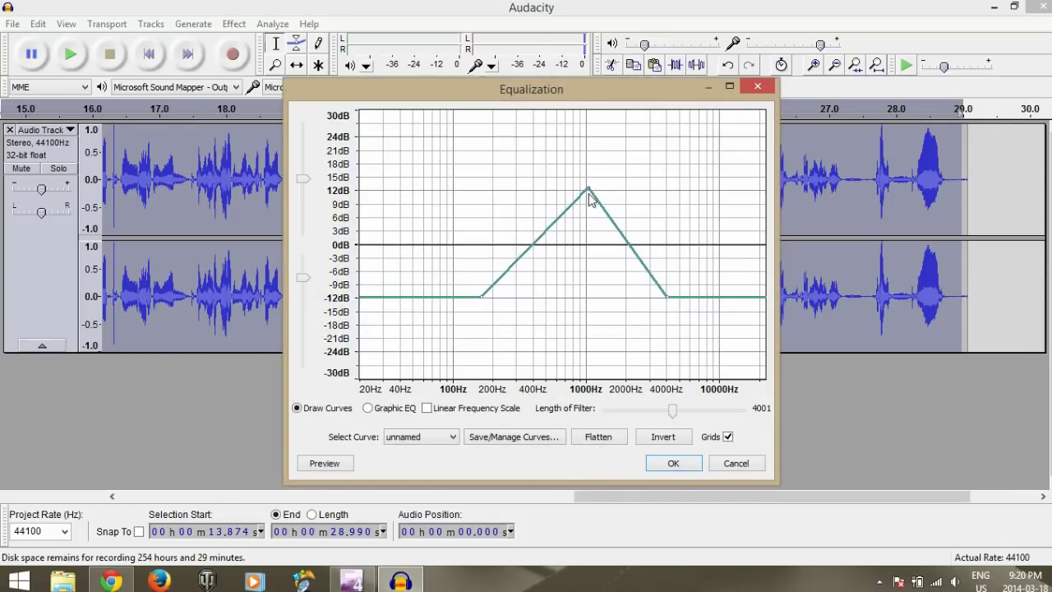
{"action": "left_click_drag", "start_coordinate": [589, 196], "coordinate": [585, 200]}
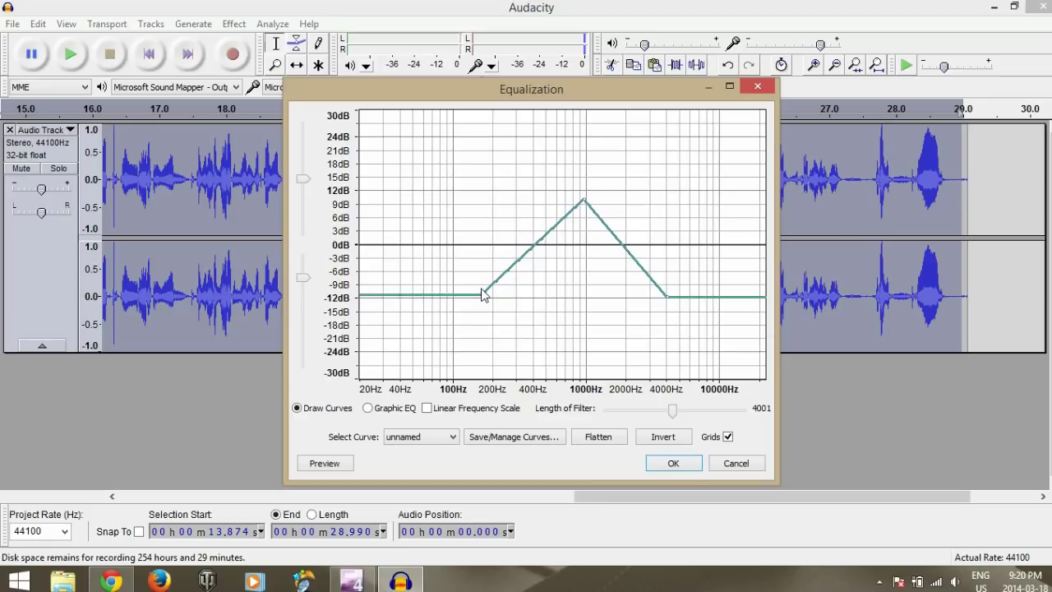
{"action": "left_click_drag", "start_coordinate": [484, 296], "coordinate": [482, 287]}
{"action": "left_click", "coordinate": [680, 470]}
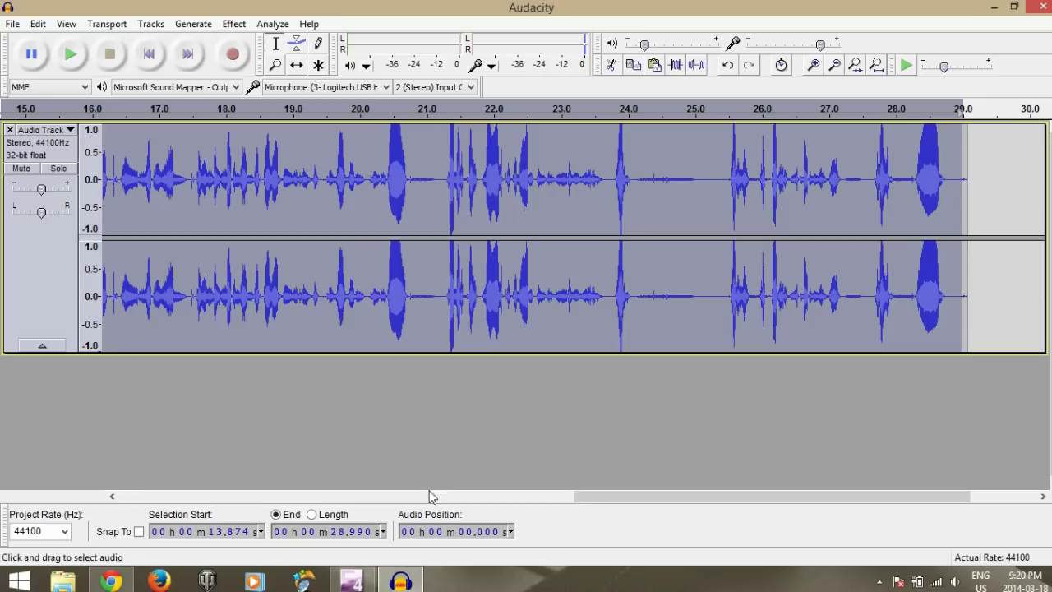
Step: Play back the equalized audio starting from about 13.9 s
{"action": "left_click_drag", "start_coordinate": [629, 496], "coordinate": [462, 499]}
{"action": "left_click", "coordinate": [318, 144]}
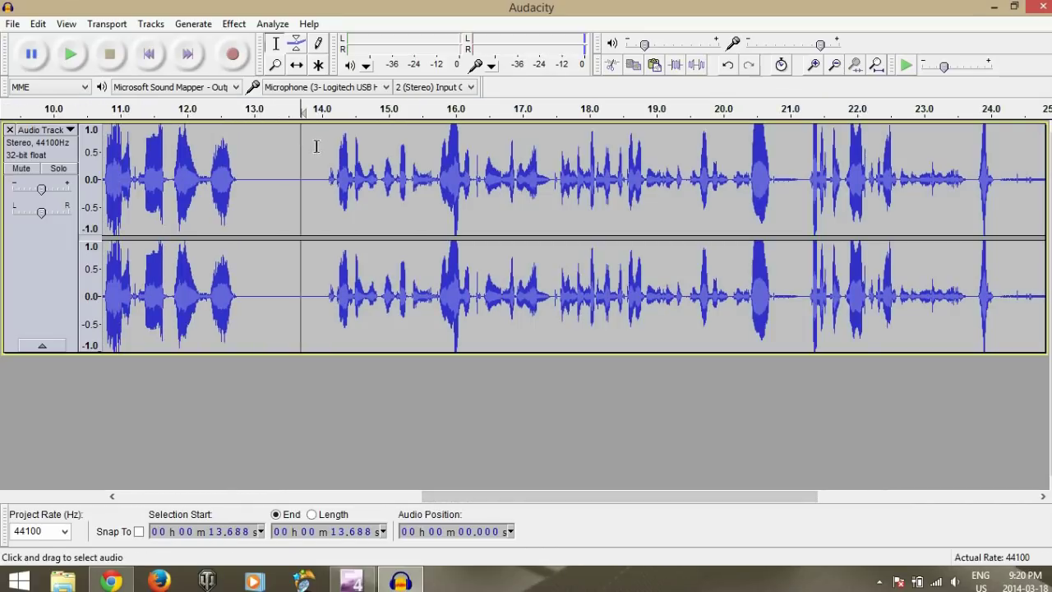
{"action": "left_click", "coordinate": [80, 56]}
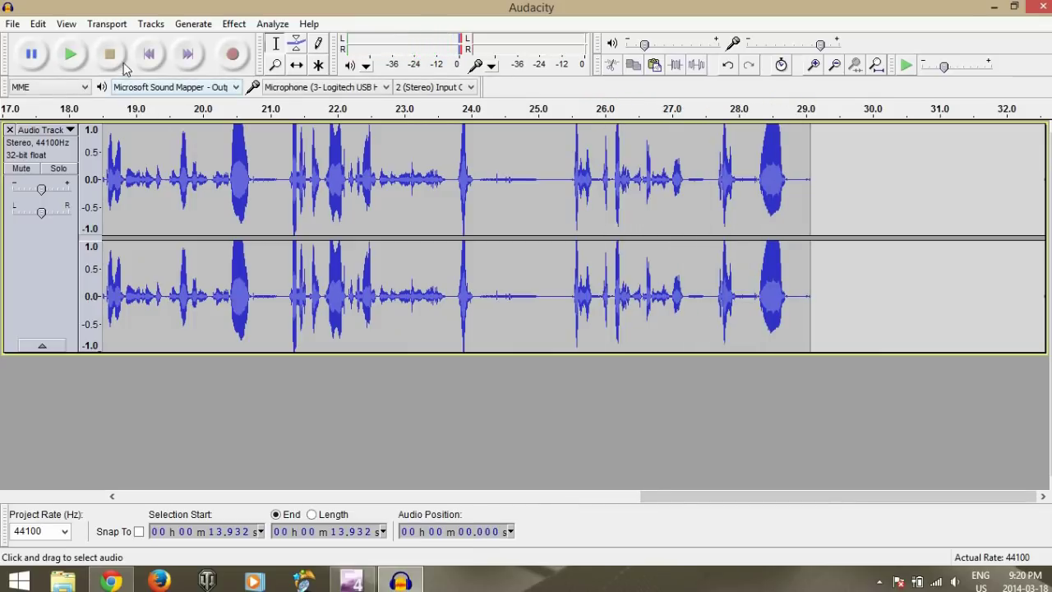
Step: Select the spoken stretch from about 2.4 s to 13.1 s
{"action": "left_click_drag", "start_coordinate": [686, 495], "coordinate": [473, 354]}
{"action": "left_click", "coordinate": [597, 205]}
{"action": "left_click_drag", "start_coordinate": [598, 205], "coordinate": [686, 205]}
{"action": "left_click", "coordinate": [707, 206]}
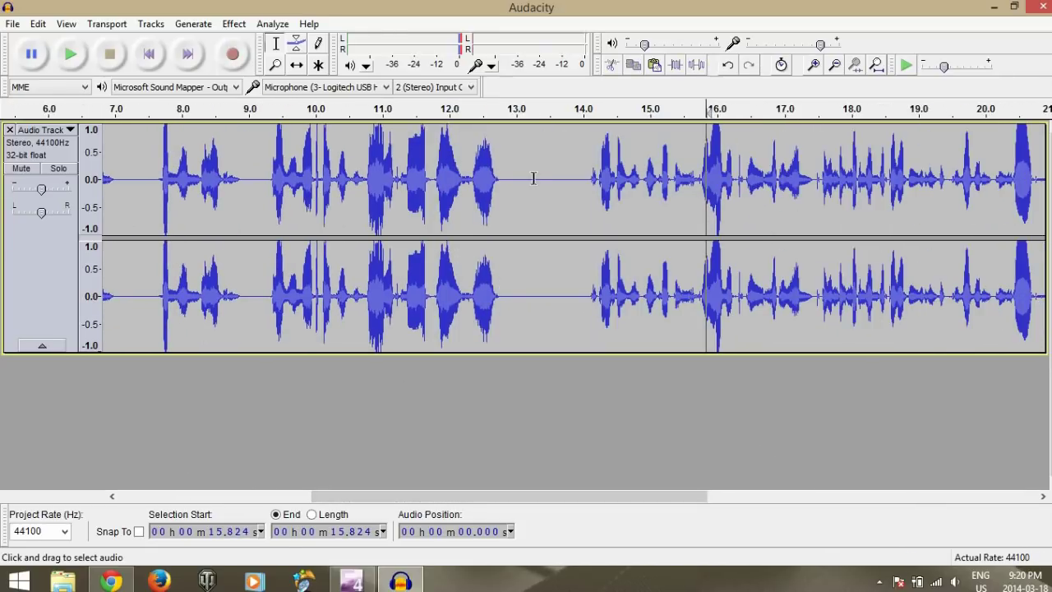
{"action": "mouse_move", "coordinate": [536, 176]}
{"action": "left_mouse_down"}
{"action": "mouse_move", "coordinate": [470, 176]}
{"action": "mouse_move", "coordinate": [547, 176]}
{"action": "left_mouse_up"}
{"action": "left_click_drag", "start_coordinate": [667, 505], "coordinate": [554, 472]}
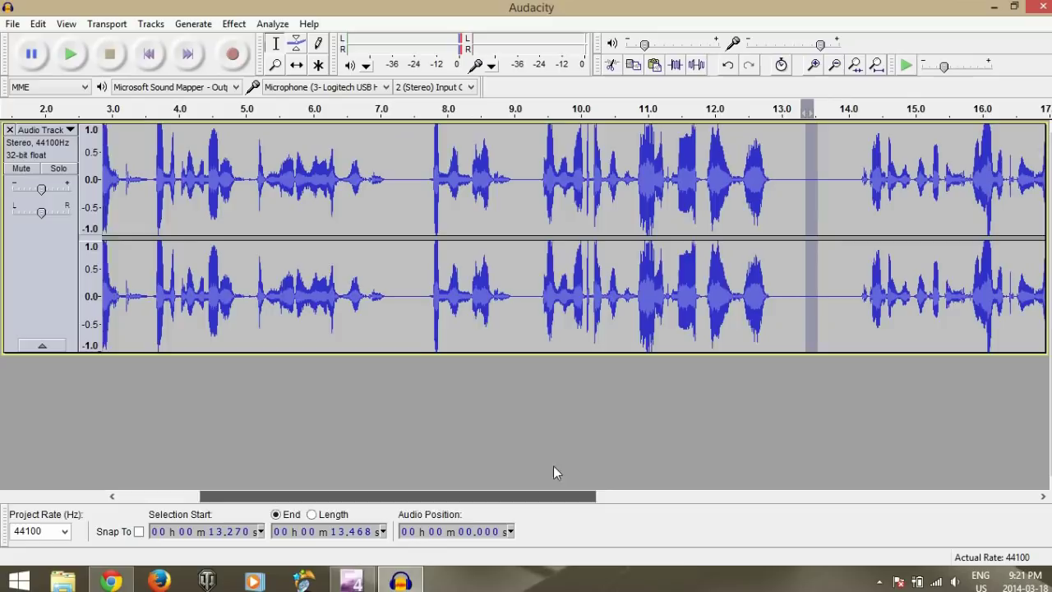
{"action": "left_click_drag", "start_coordinate": [813, 197], "coordinate": [209, 225]}
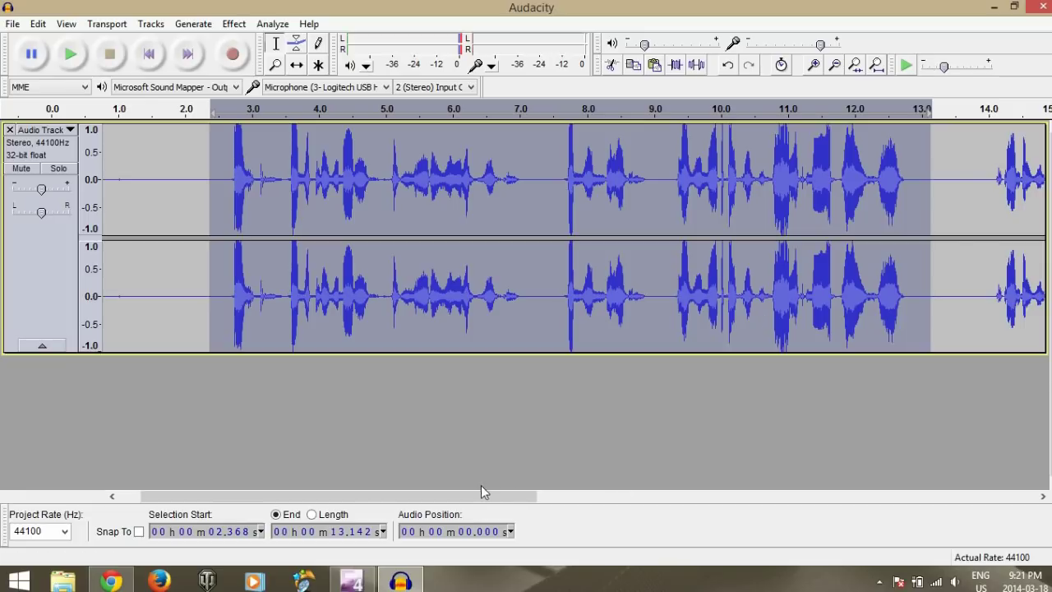
{"action": "left_click_drag", "start_coordinate": [479, 497], "coordinate": [463, 512]}
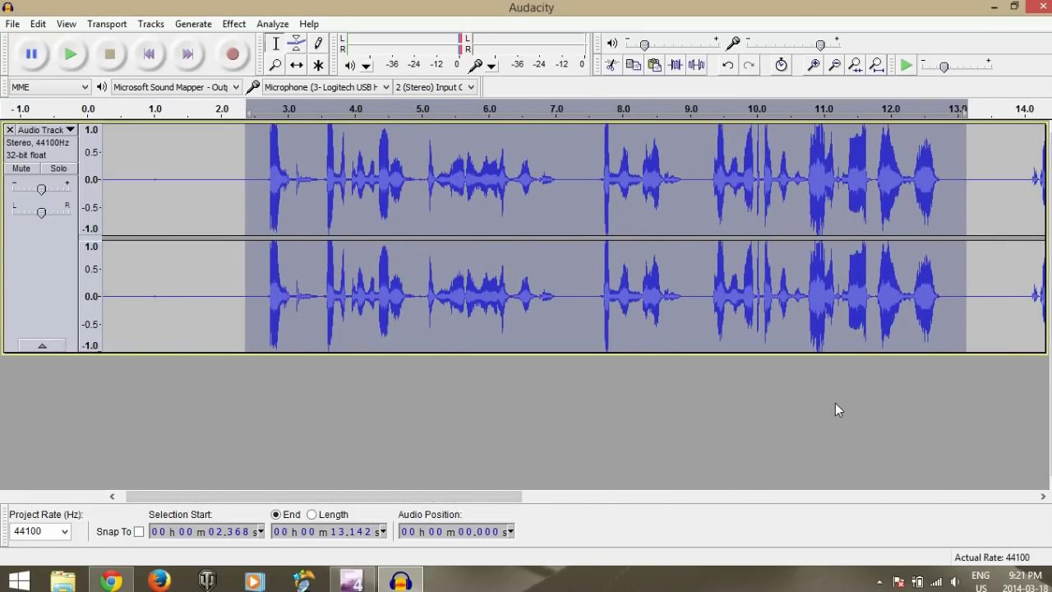
{"action": "left_click_drag", "start_coordinate": [444, 497], "coordinate": [444, 438]}
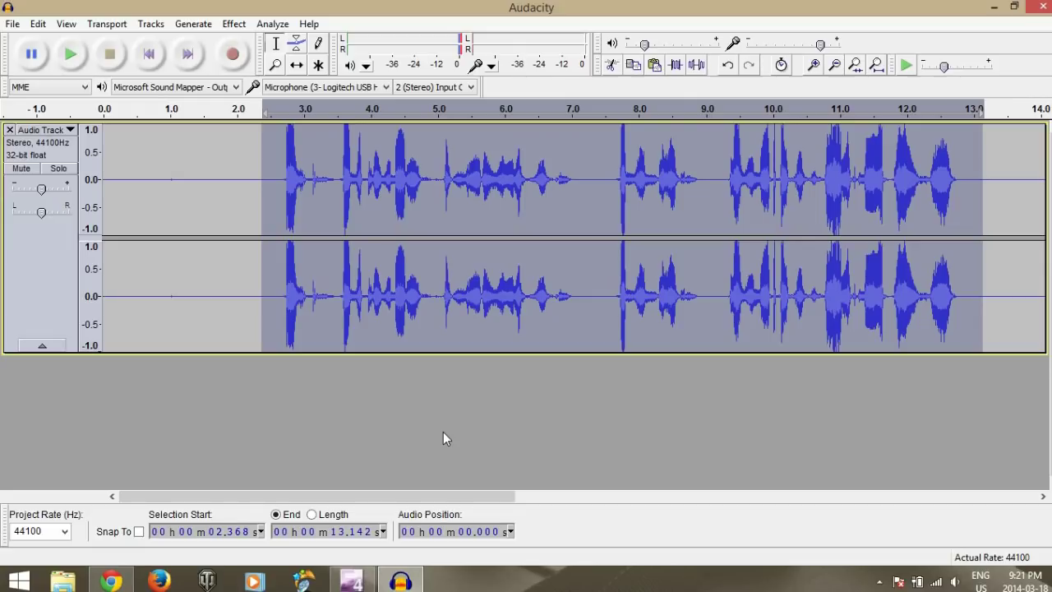
Step: Set Bass and Treble to Bass 15 dB, Treble 0 dB, with level control disabled
{"action": "left_click", "coordinate": [235, 24]}
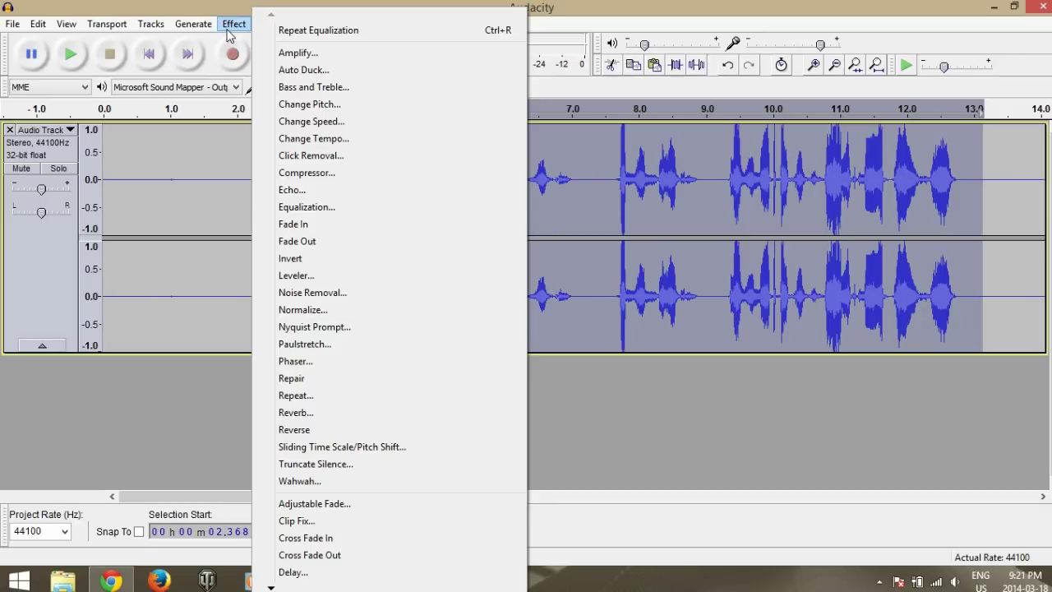
{"action": "left_click", "coordinate": [313, 87]}
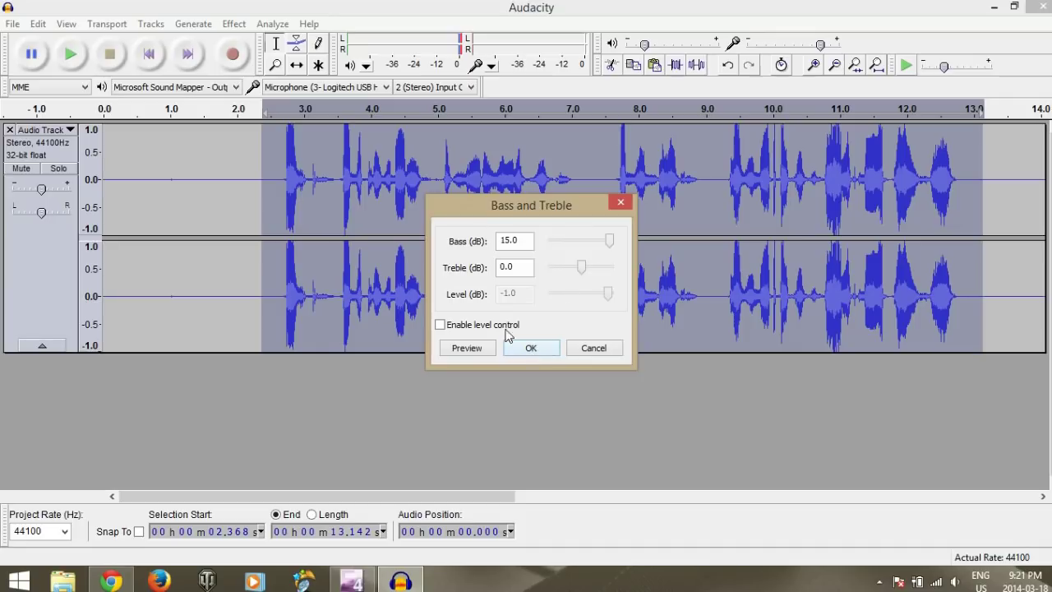
{"action": "left_click", "coordinate": [440, 325]}
Step: Apply the bass boost, then duplicate the whole 0–13.084 s voice track
{"action": "left_click", "coordinate": [528, 349]}
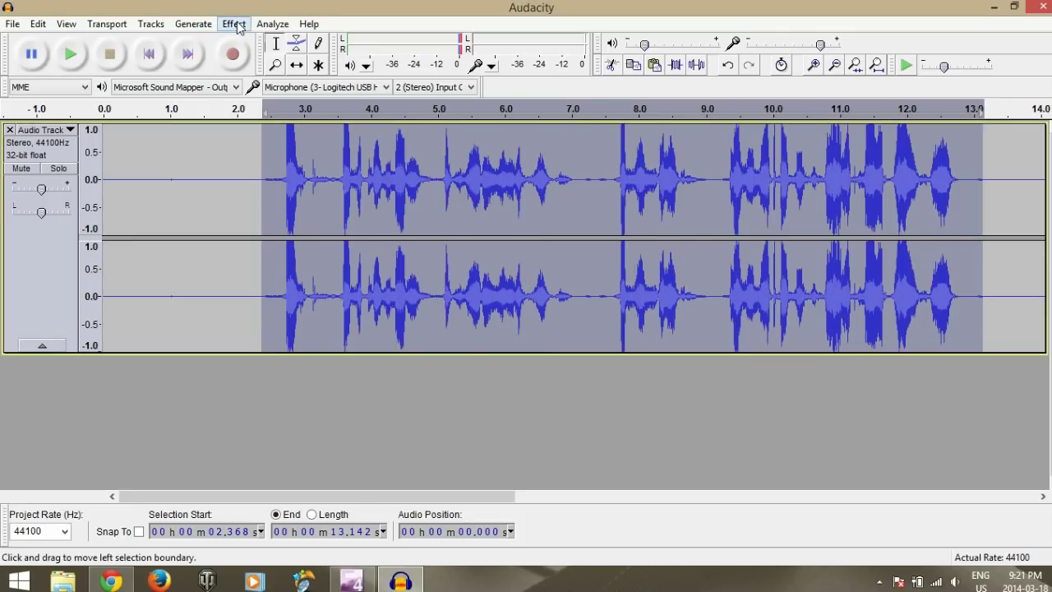
{"action": "left_click", "coordinate": [705, 263]}
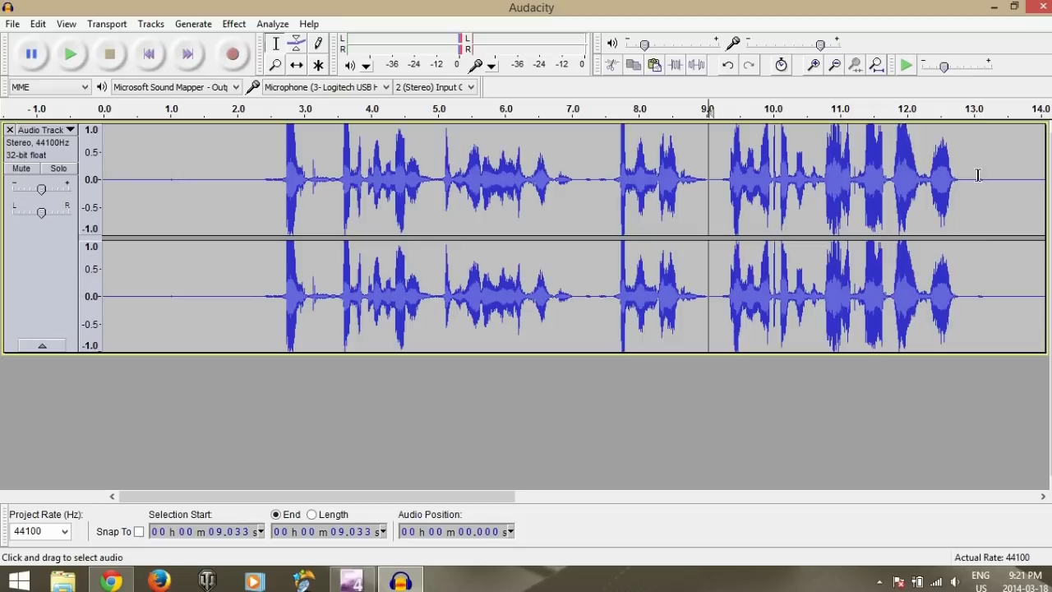
{"action": "left_click_drag", "start_coordinate": [979, 170], "coordinate": [24, 180]}
{"action": "key", "text": "ctrl+d"}
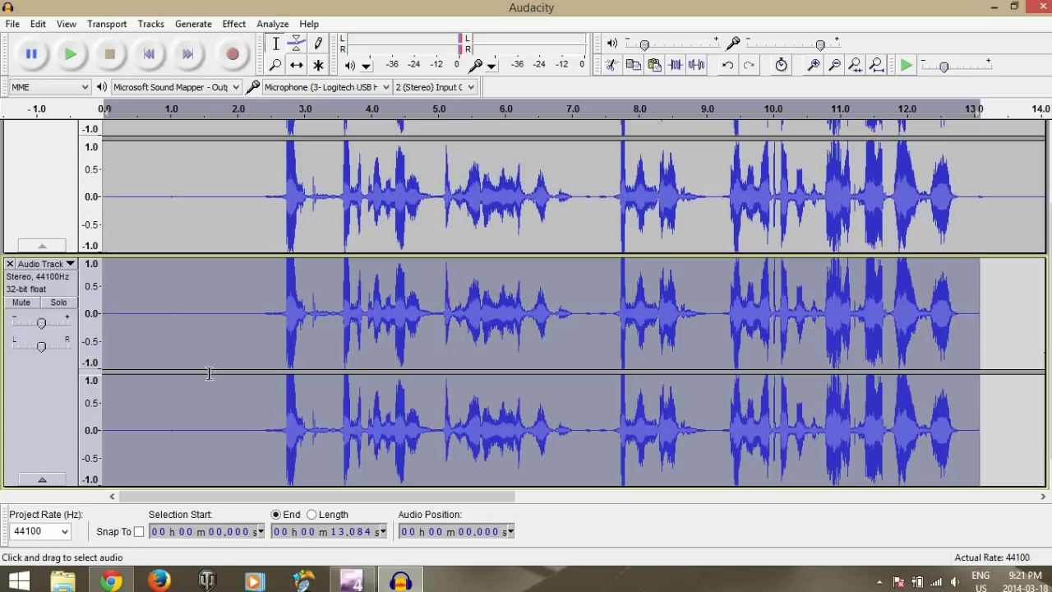
Step: Lower the original track's pitch by 21% (B to G, about -4 semitones)
{"action": "scroll", "coordinate": [607, 337], "scroll_direction": "up", "scroll_amount": 2}
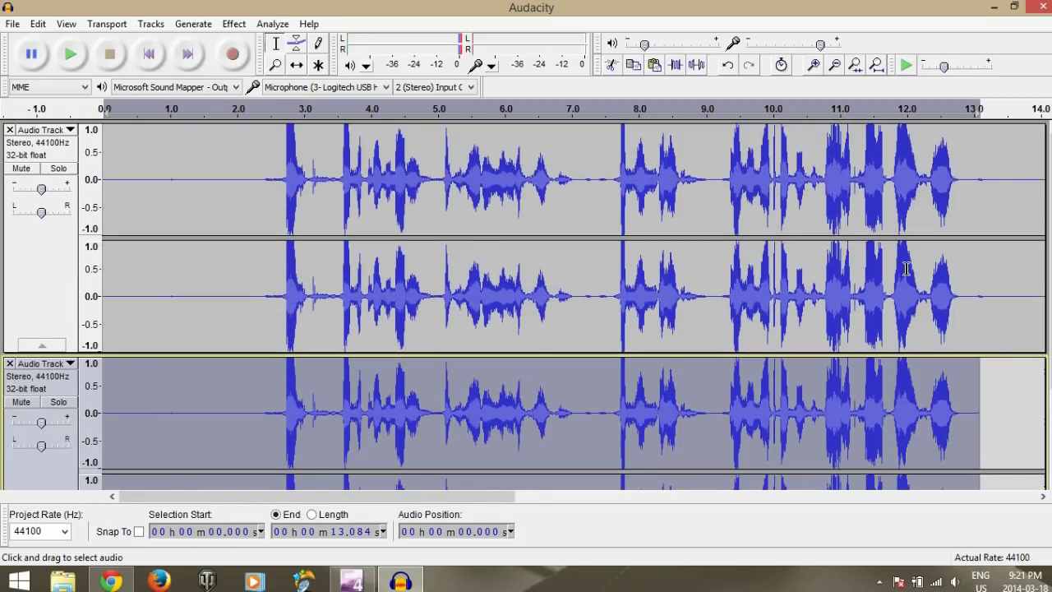
{"action": "left_click_drag", "start_coordinate": [980, 277], "coordinate": [50, 271]}
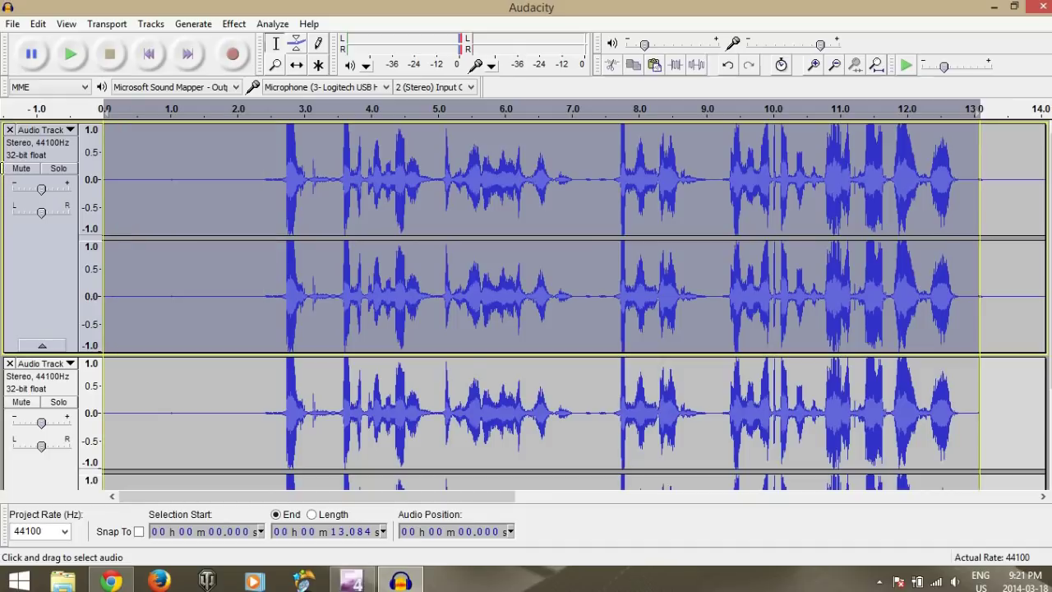
{"action": "left_click", "coordinate": [233, 23]}
{"action": "left_click", "coordinate": [294, 101]}
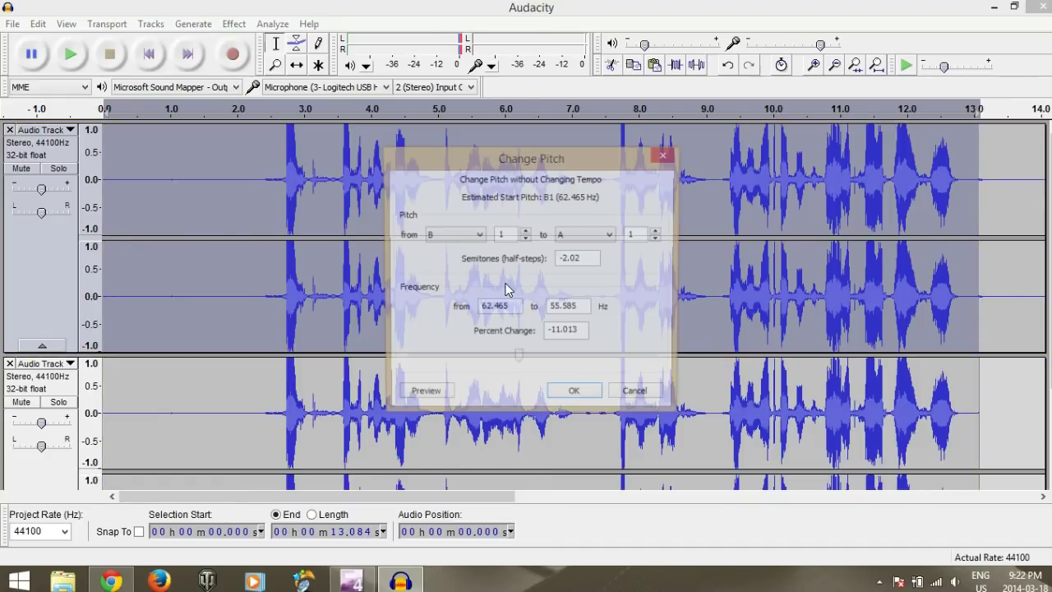
{"action": "mouse_move", "coordinate": [519, 359]}
{"action": "left_mouse_down"}
{"action": "mouse_move", "coordinate": [531, 360]}
{"action": "mouse_move", "coordinate": [507, 364]}
{"action": "left_mouse_up"}
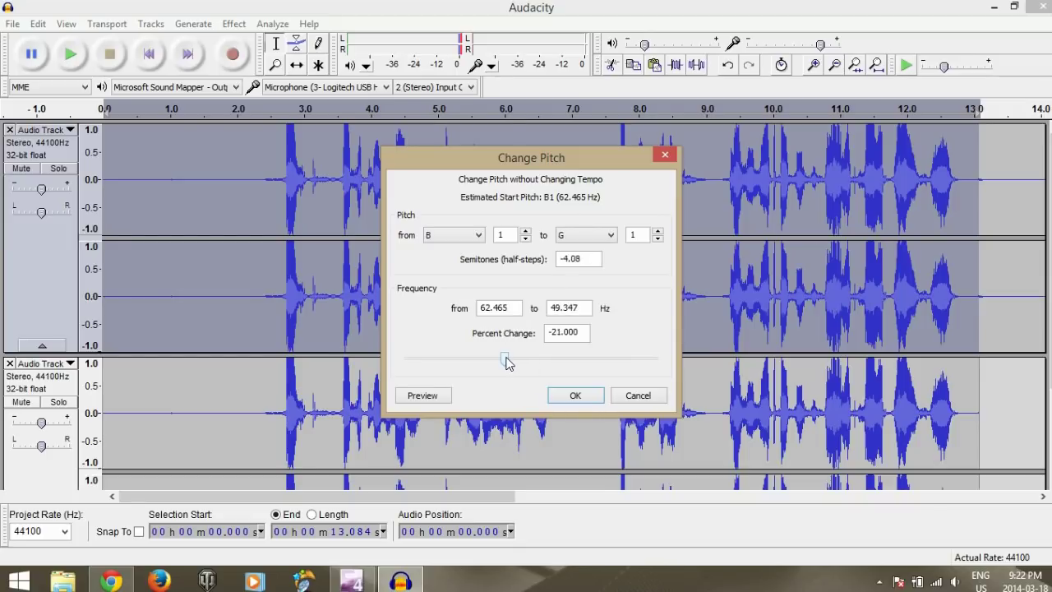
{"action": "left_click", "coordinate": [573, 397]}
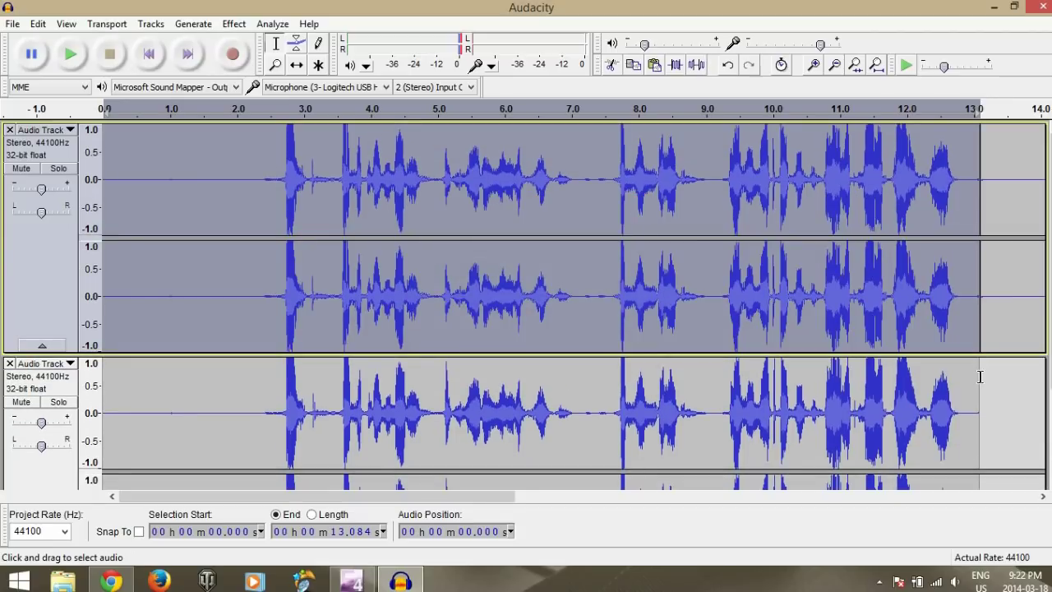
{"action": "left_click_drag", "start_coordinate": [980, 376], "coordinate": [103, 387]}
Step: Lower the duplicate track's pitch by 11% (B to A, about -2 semitones)
{"action": "left_click", "coordinate": [234, 24]}
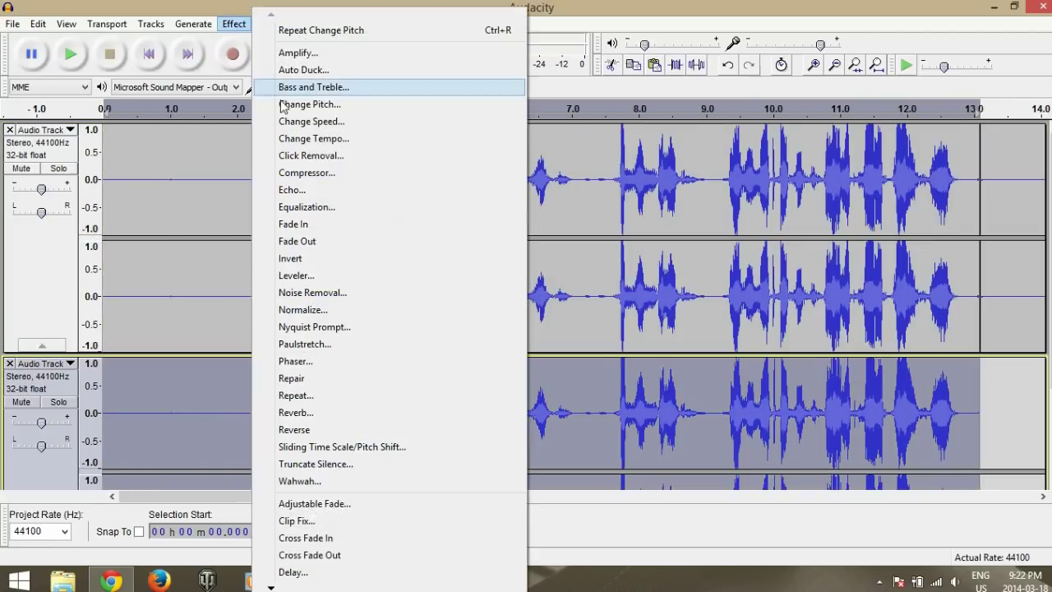
{"action": "left_click", "coordinate": [288, 105]}
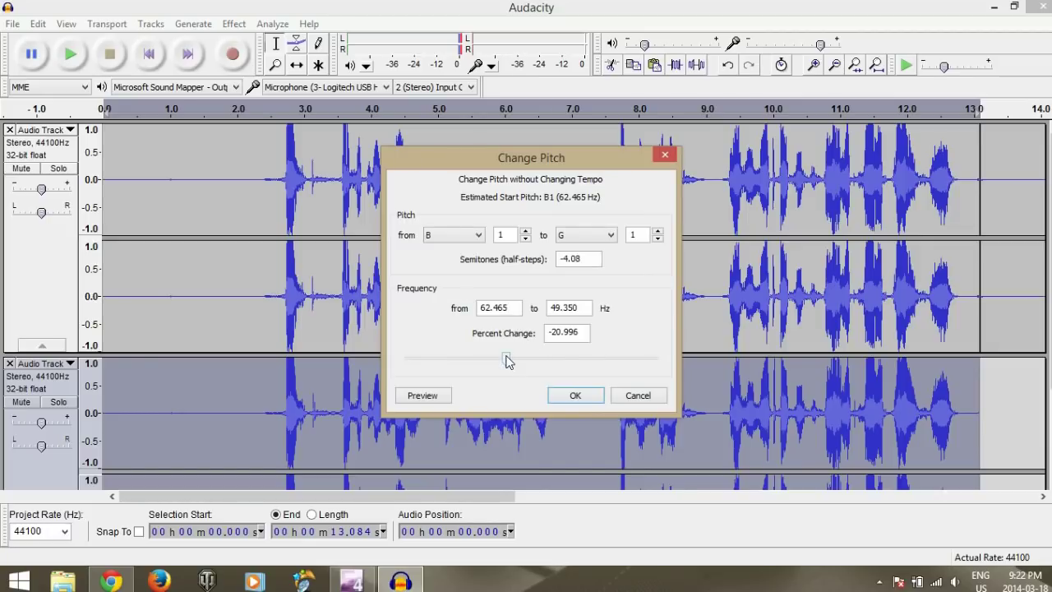
{"action": "left_click_drag", "start_coordinate": [506, 360], "coordinate": [516, 359]}
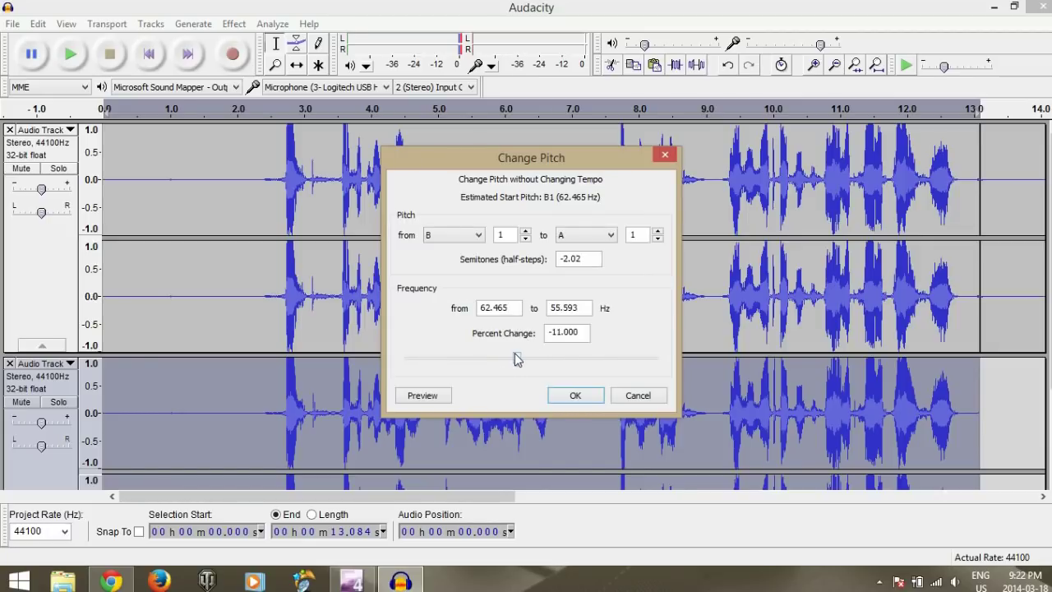
{"action": "left_click", "coordinate": [572, 395]}
Step: Clear the duplicate's selection and make the first track active
{"action": "scroll", "coordinate": [889, 329], "scroll_direction": "down", "scroll_amount": 3}
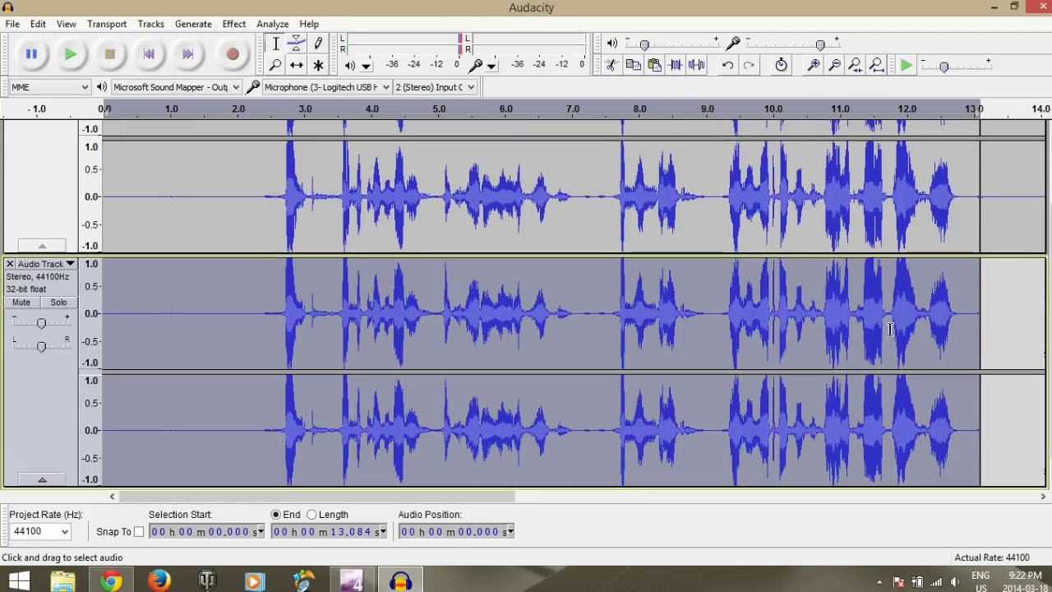
{"action": "scroll", "coordinate": [889, 329], "scroll_direction": "down", "scroll_amount": 1}
{"action": "scroll", "coordinate": [921, 285], "scroll_direction": "up", "scroll_amount": 4}
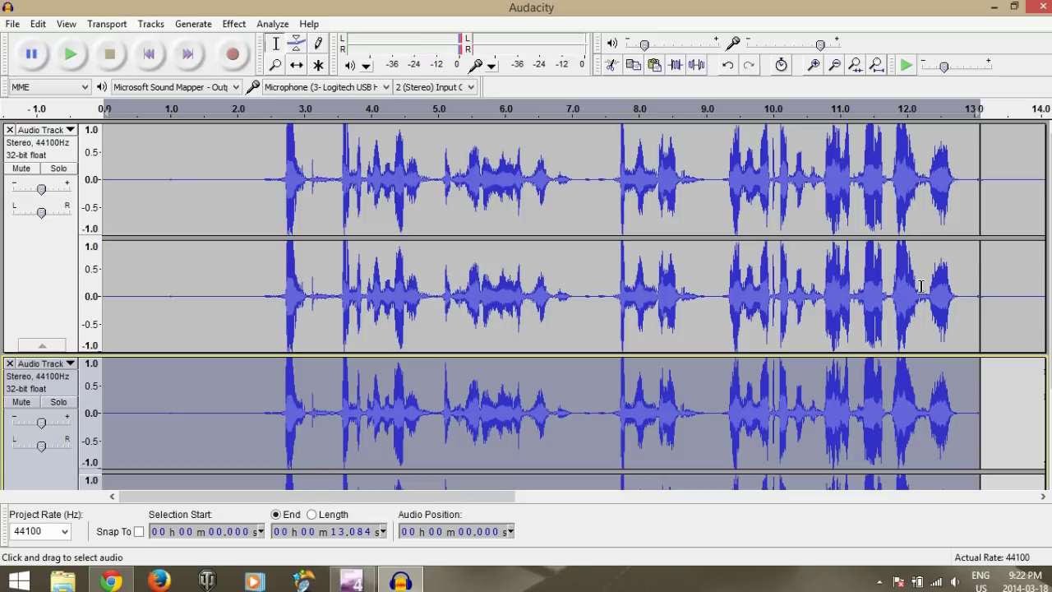
{"action": "left_click", "coordinate": [986, 337]}
{"action": "scroll", "coordinate": [984, 339], "scroll_direction": "down", "scroll_amount": 3}
{"action": "left_click", "coordinate": [987, 261]}
{"action": "scroll", "coordinate": [987, 262], "scroll_direction": "up", "scroll_amount": 3}
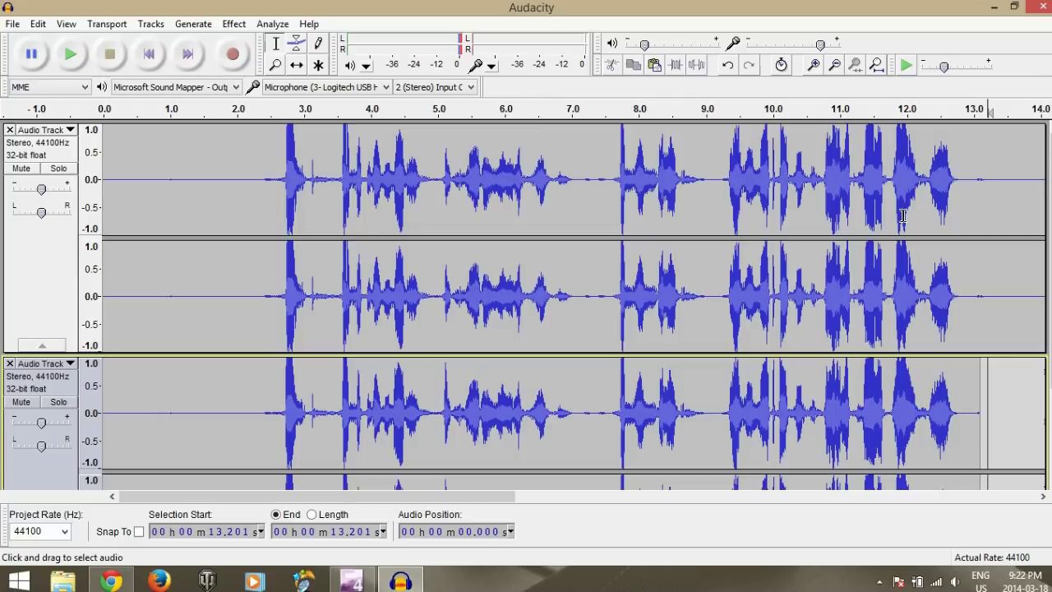
{"action": "left_click", "coordinate": [980, 216]}
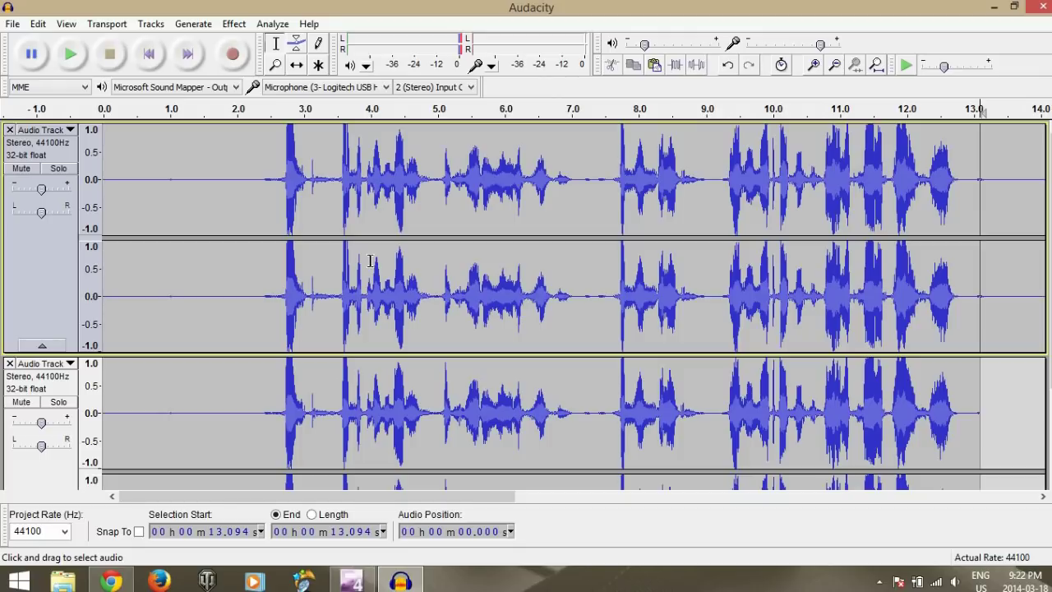
Step: Select both pitch-lowered tracks up to 13.340 s
{"action": "scroll", "coordinate": [867, 440], "scroll_direction": "down", "scroll_amount": 2}
{"action": "left_click_drag", "start_coordinate": [989, 235], "coordinate": [105, 238]}
{"action": "left_click", "coordinate": [993, 399], "text": "shift"}
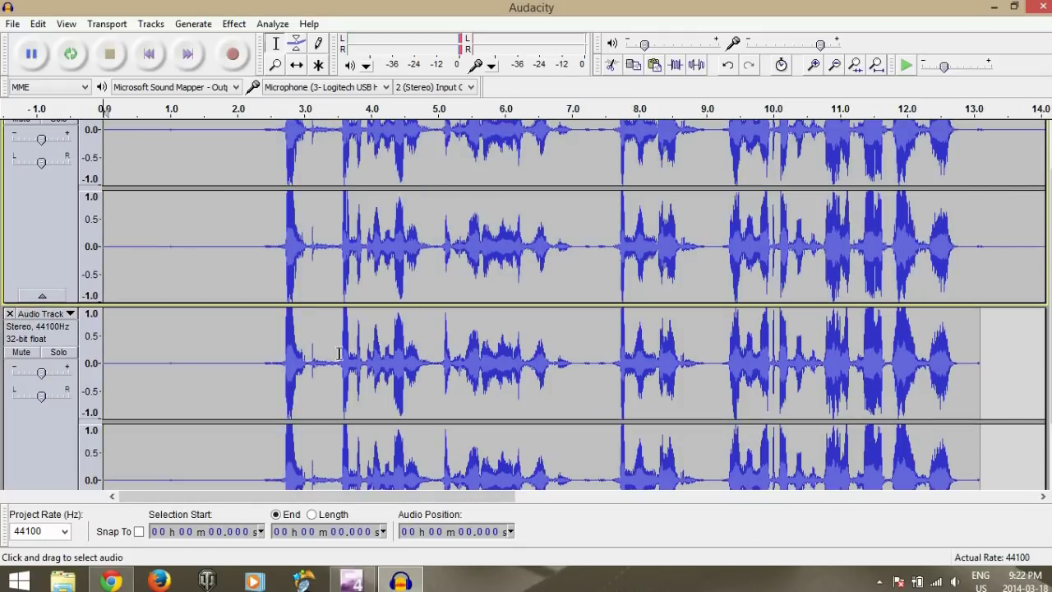
{"action": "left_click", "coordinate": [998, 355], "text": "shift"}
{"action": "scroll", "coordinate": [981, 357], "scroll_direction": "down", "scroll_amount": 2}
{"action": "scroll", "coordinate": [575, 329], "scroll_direction": "up", "scroll_amount": 4}
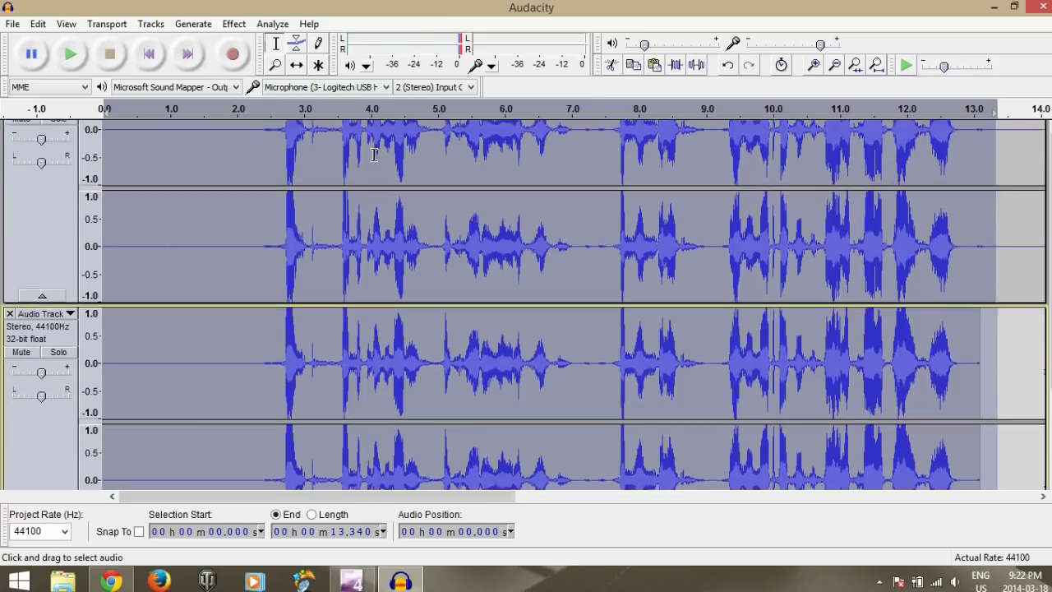
Step: Apply a Phaser with 24 stages and depth 248 to both tracks
{"action": "left_click", "coordinate": [235, 24]}
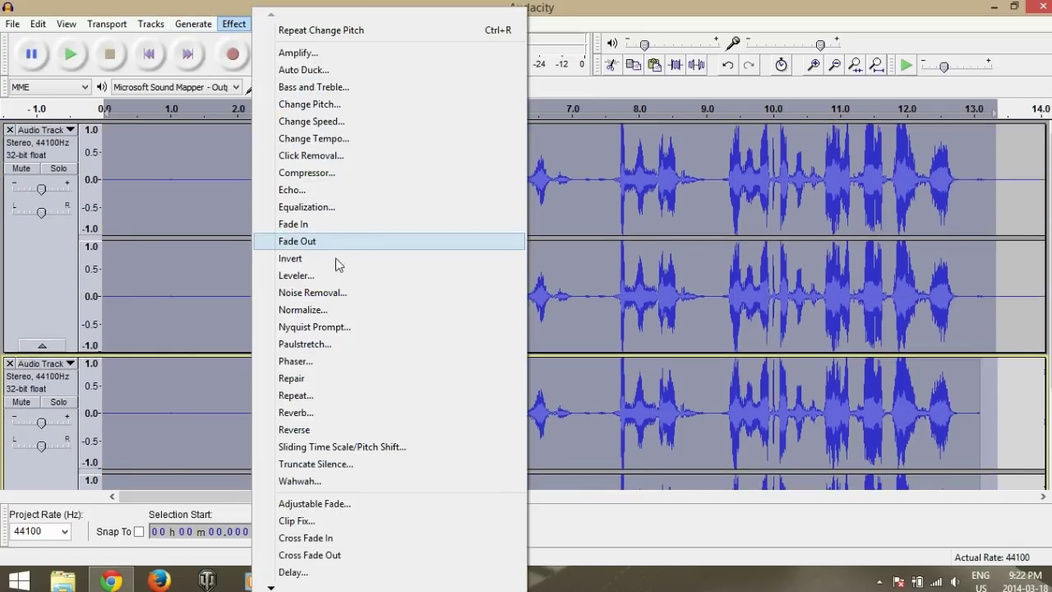
{"action": "left_click", "coordinate": [310, 366]}
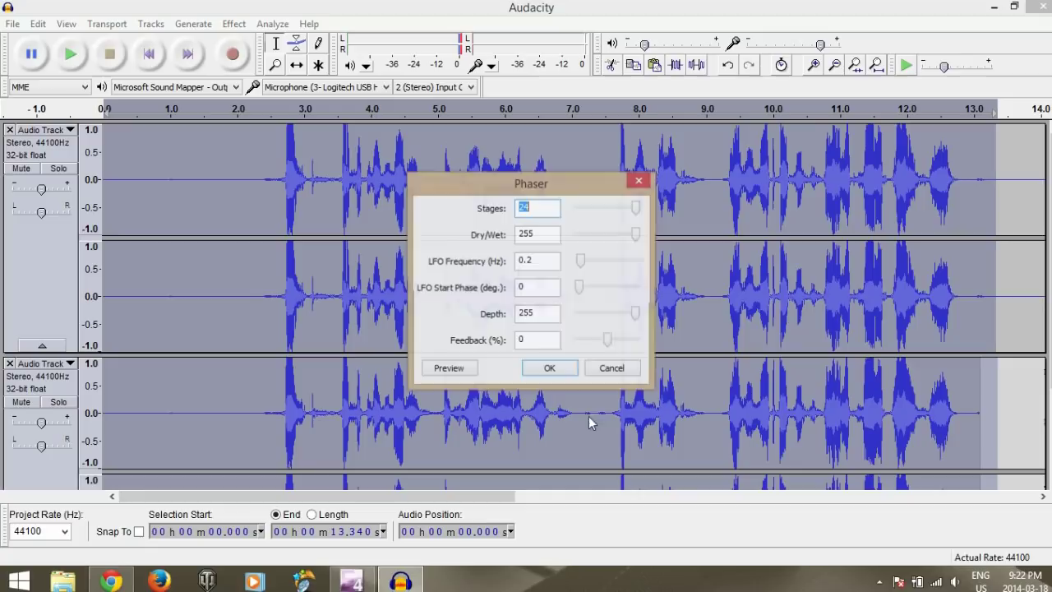
{"action": "mouse_move", "coordinate": [639, 211]}
{"action": "left_mouse_down"}
{"action": "mouse_move", "coordinate": [628, 210]}
{"action": "mouse_move", "coordinate": [638, 208]}
{"action": "left_mouse_up"}
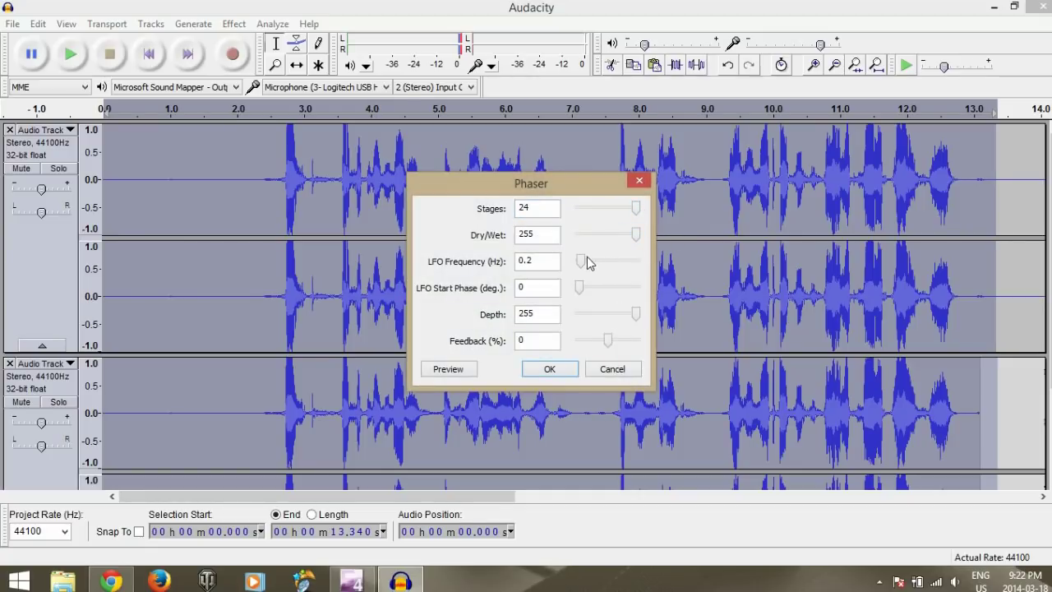
{"action": "left_click_drag", "start_coordinate": [582, 262], "coordinate": [581, 264]}
{"action": "left_click_drag", "start_coordinate": [637, 314], "coordinate": [634, 314]}
{"action": "left_click", "coordinate": [548, 371]}
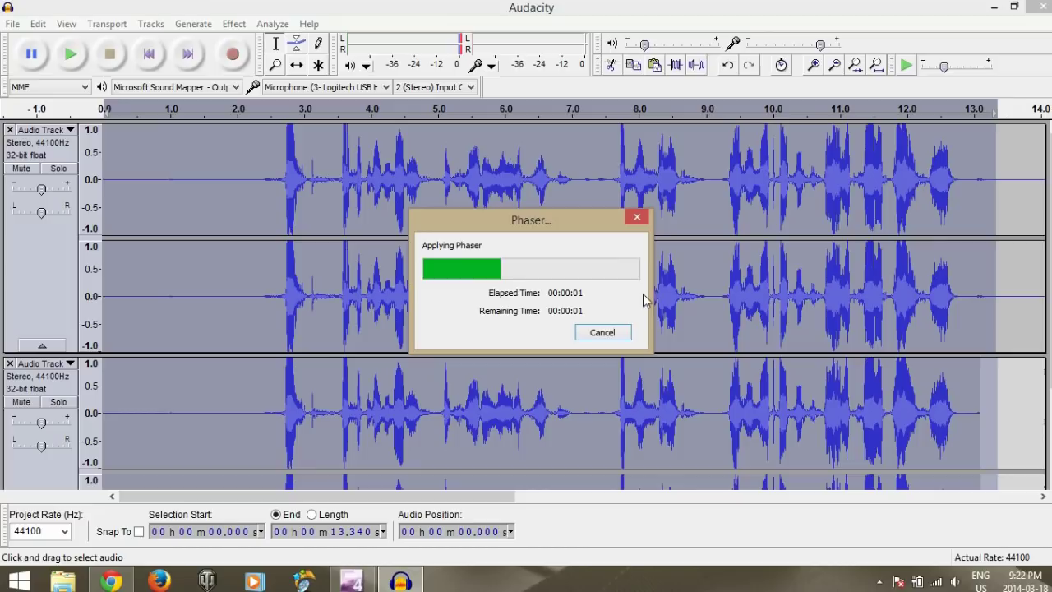
{"action": "scroll", "coordinate": [717, 267], "scroll_direction": "down", "scroll_amount": 3}
{"action": "scroll", "coordinate": [717, 269], "scroll_direction": "down", "scroll_amount": 1}
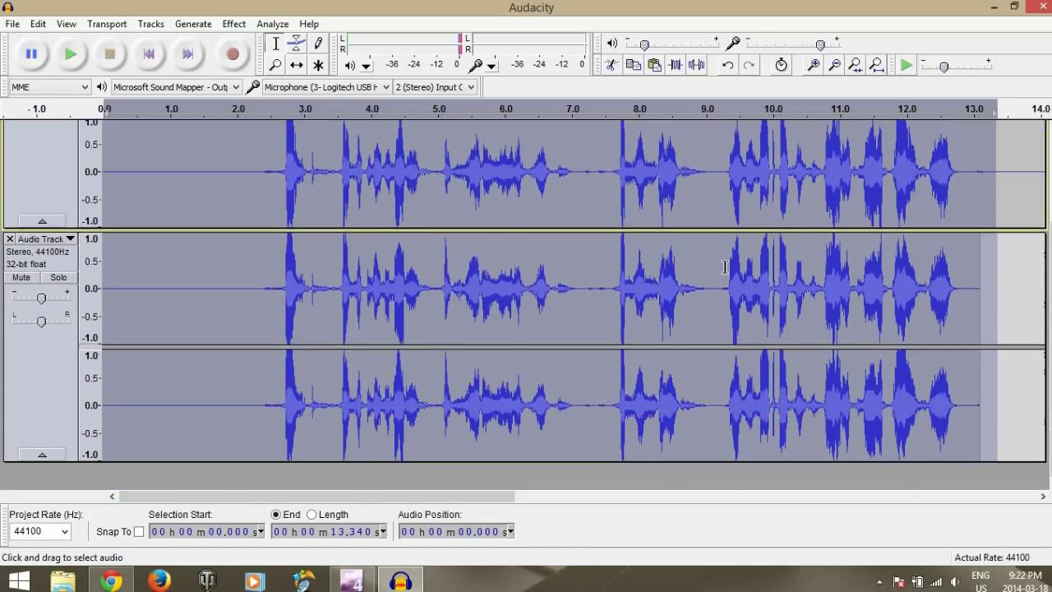
{"action": "scroll", "coordinate": [717, 269], "scroll_direction": "up", "scroll_amount": 4}
{"action": "left_click", "coordinate": [772, 258]}
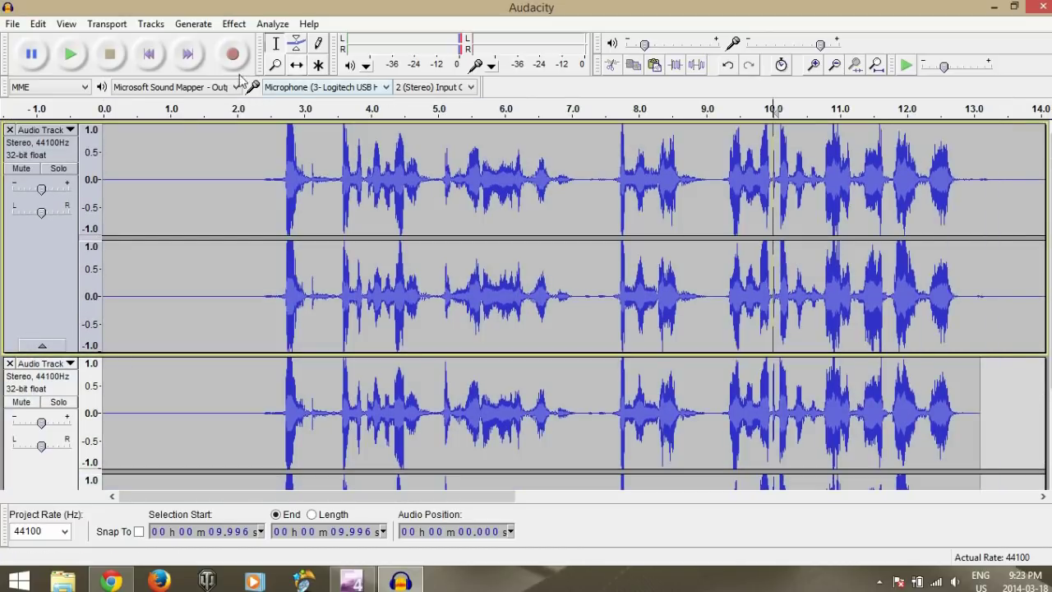
{"action": "left_click_drag", "start_coordinate": [265, 206], "coordinate": [100, 242]}
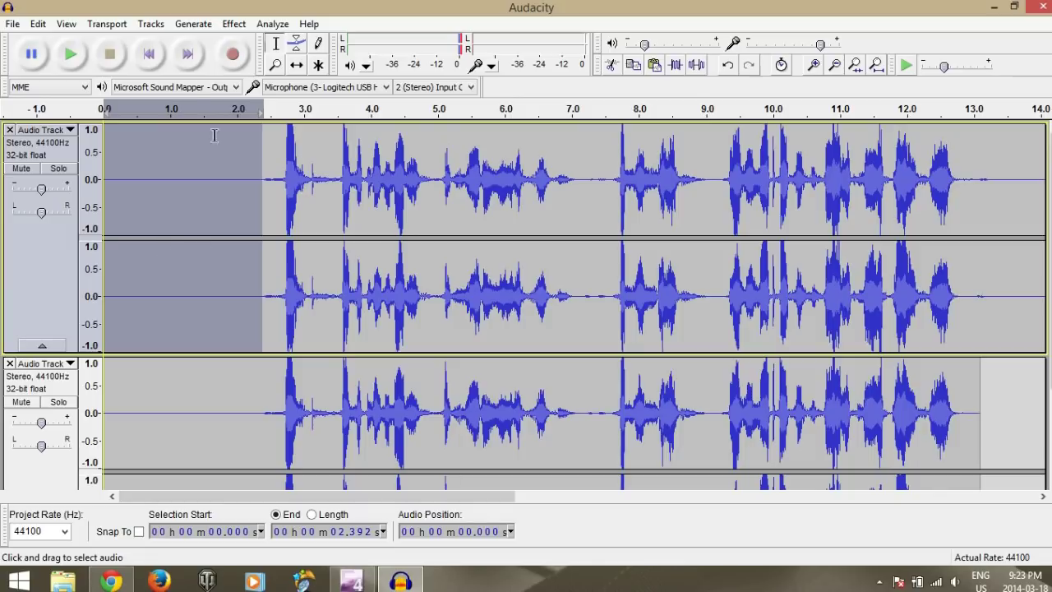
{"action": "left_click", "coordinate": [149, 53]}
{"action": "left_click", "coordinate": [71, 54]}
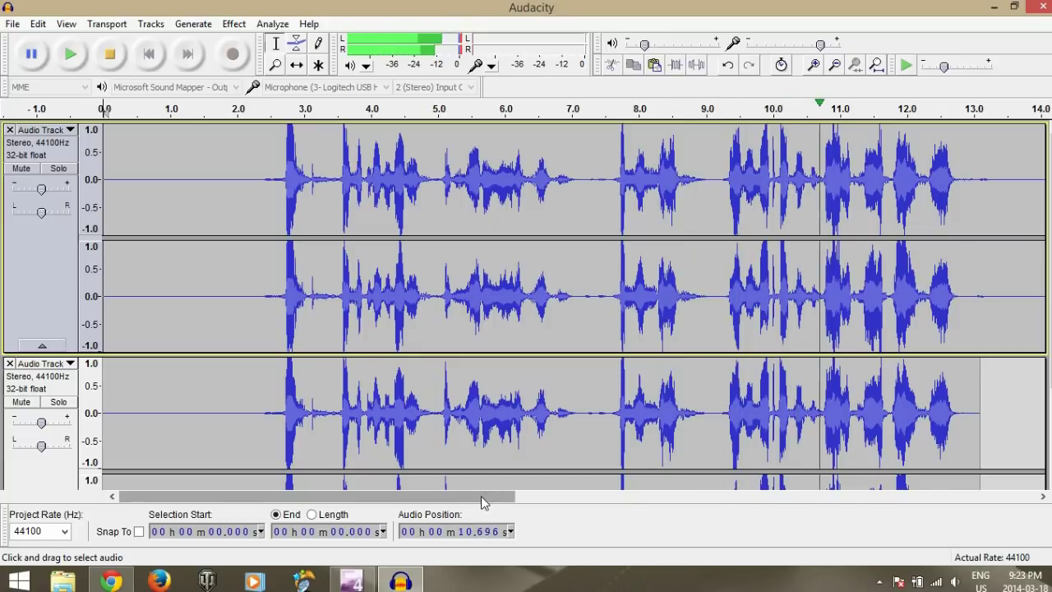
{"action": "left_click_drag", "start_coordinate": [481, 495], "coordinate": [561, 494]}
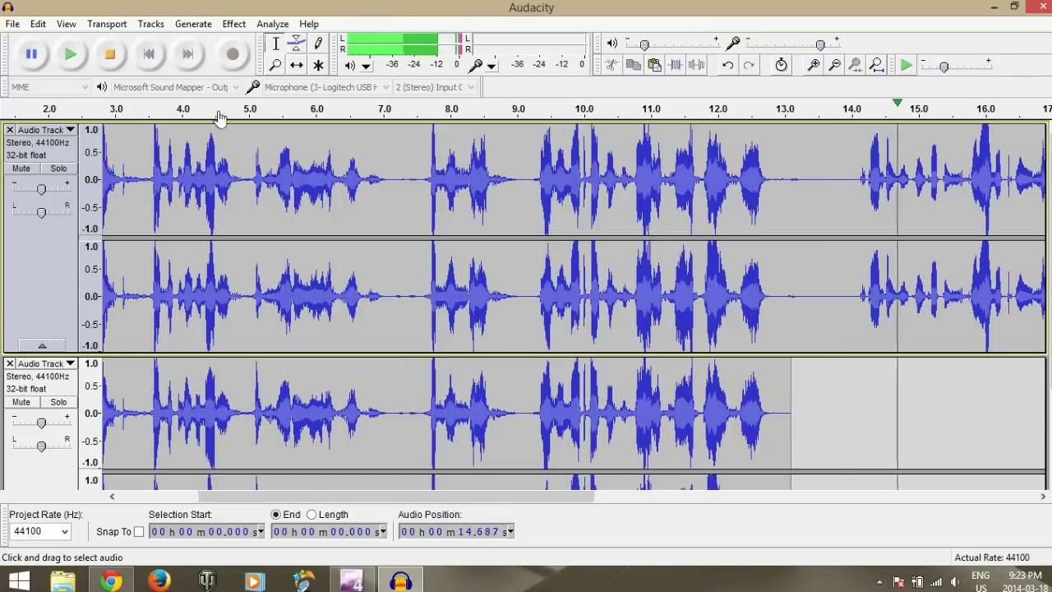
{"action": "left_click", "coordinate": [109, 55]}
{"action": "left_click", "coordinate": [151, 62]}
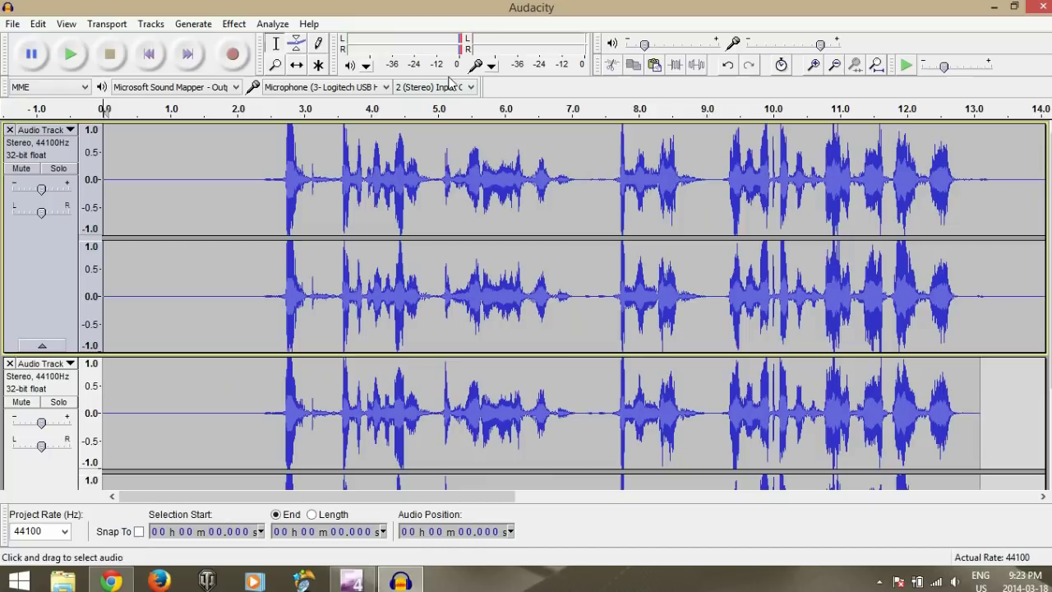
{"action": "scroll", "coordinate": [326, 153], "scroll_direction": "down", "scroll_amount": 1}
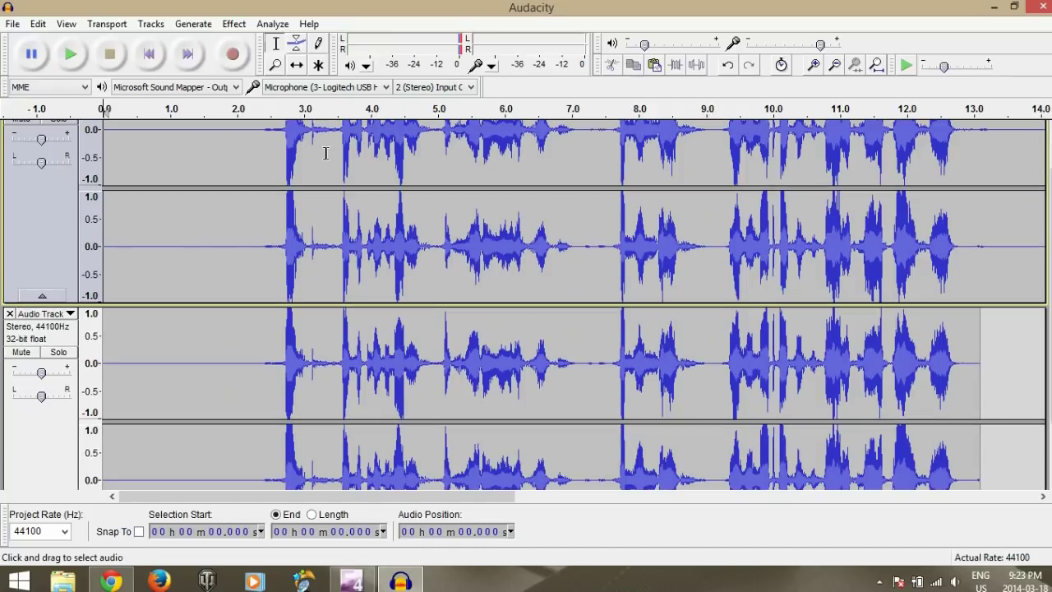
{"action": "scroll", "coordinate": [326, 152], "scroll_direction": "up", "scroll_amount": 1}
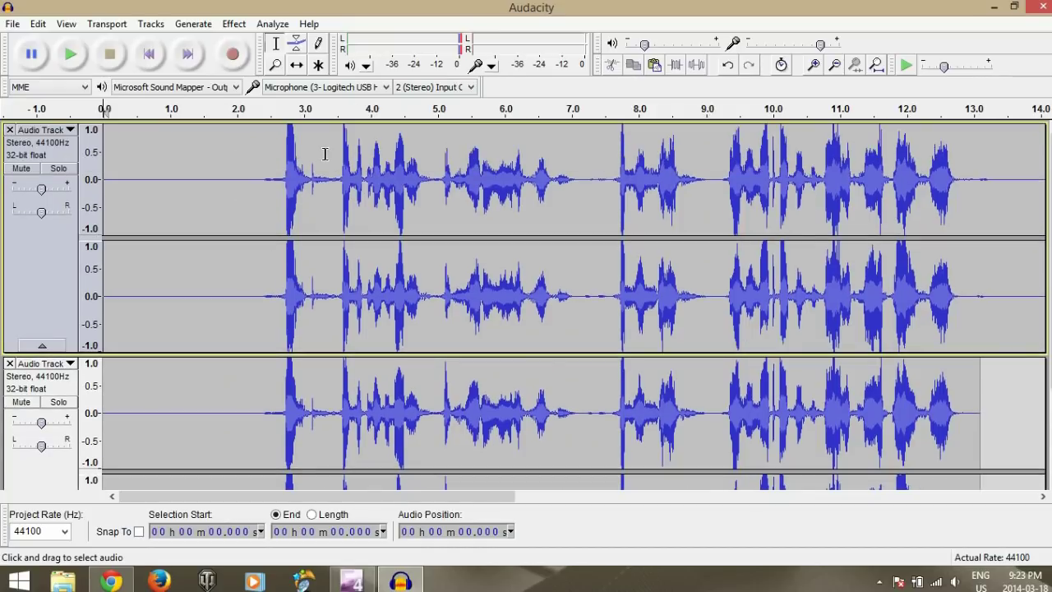